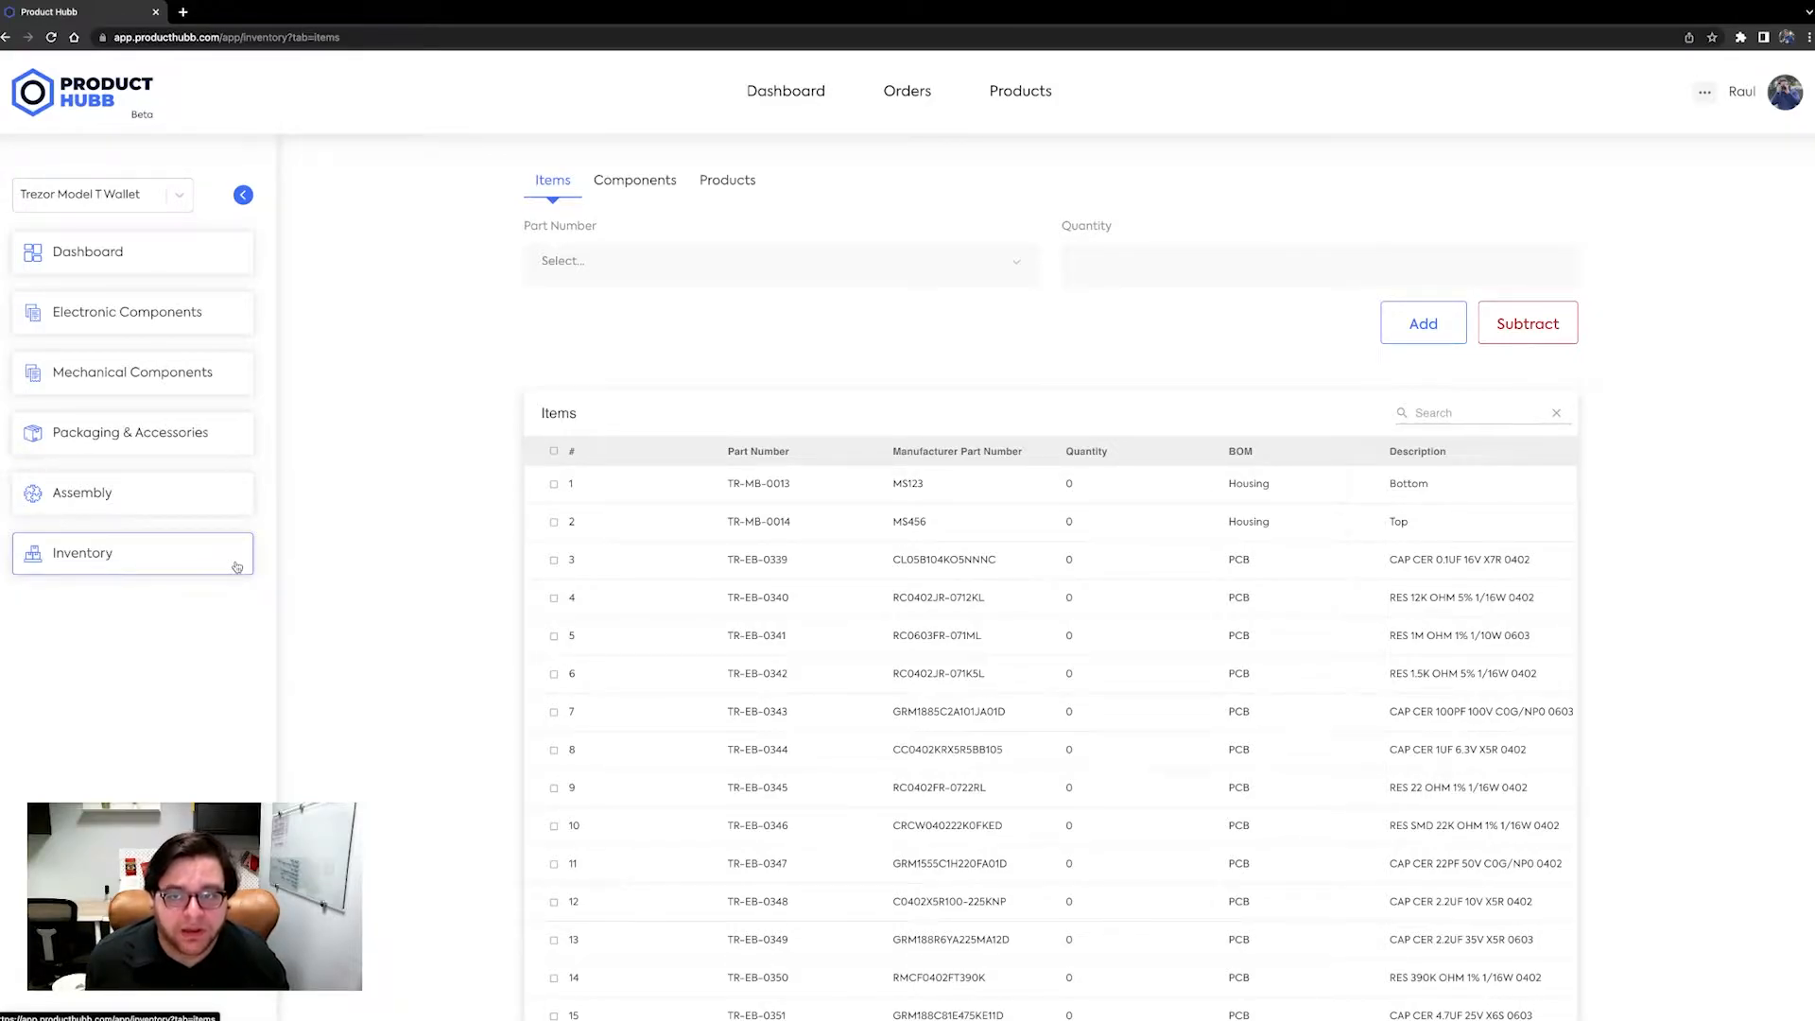
Add 200 units of part TR-EB-0339 to the inventory items.
scroll(610, 579, down, 5)
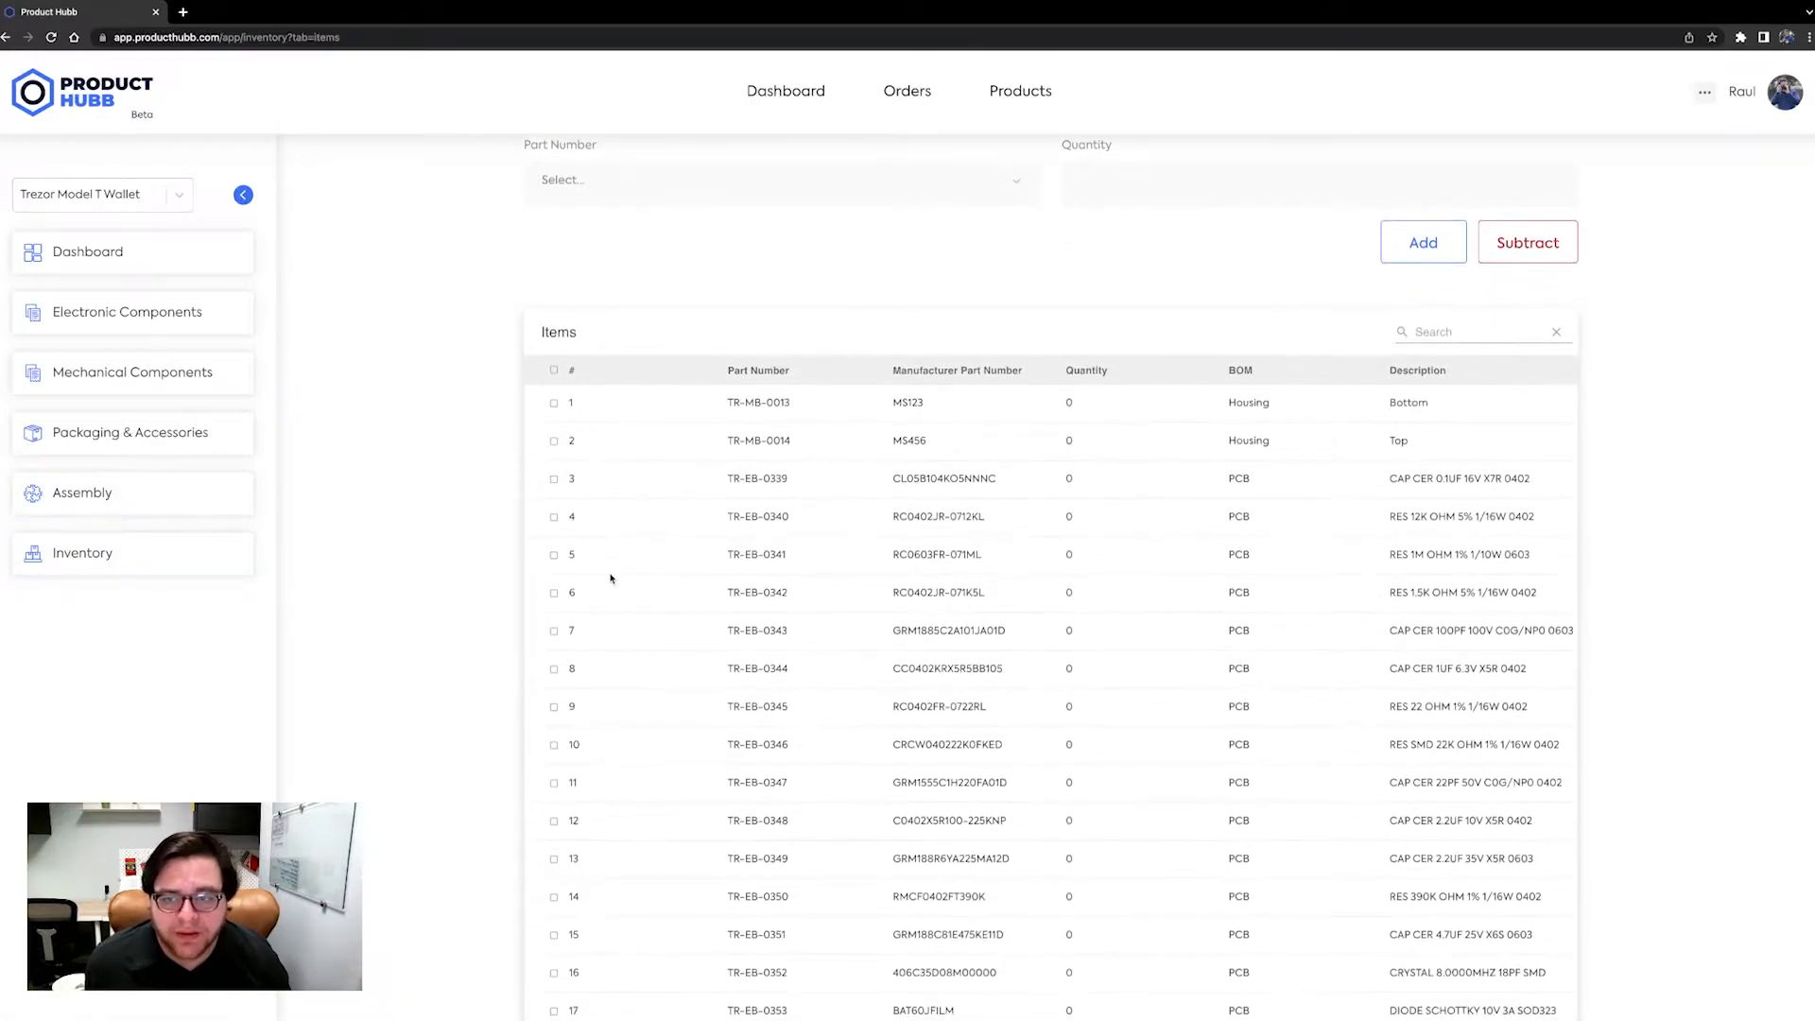
scroll(610, 578, up, 5)
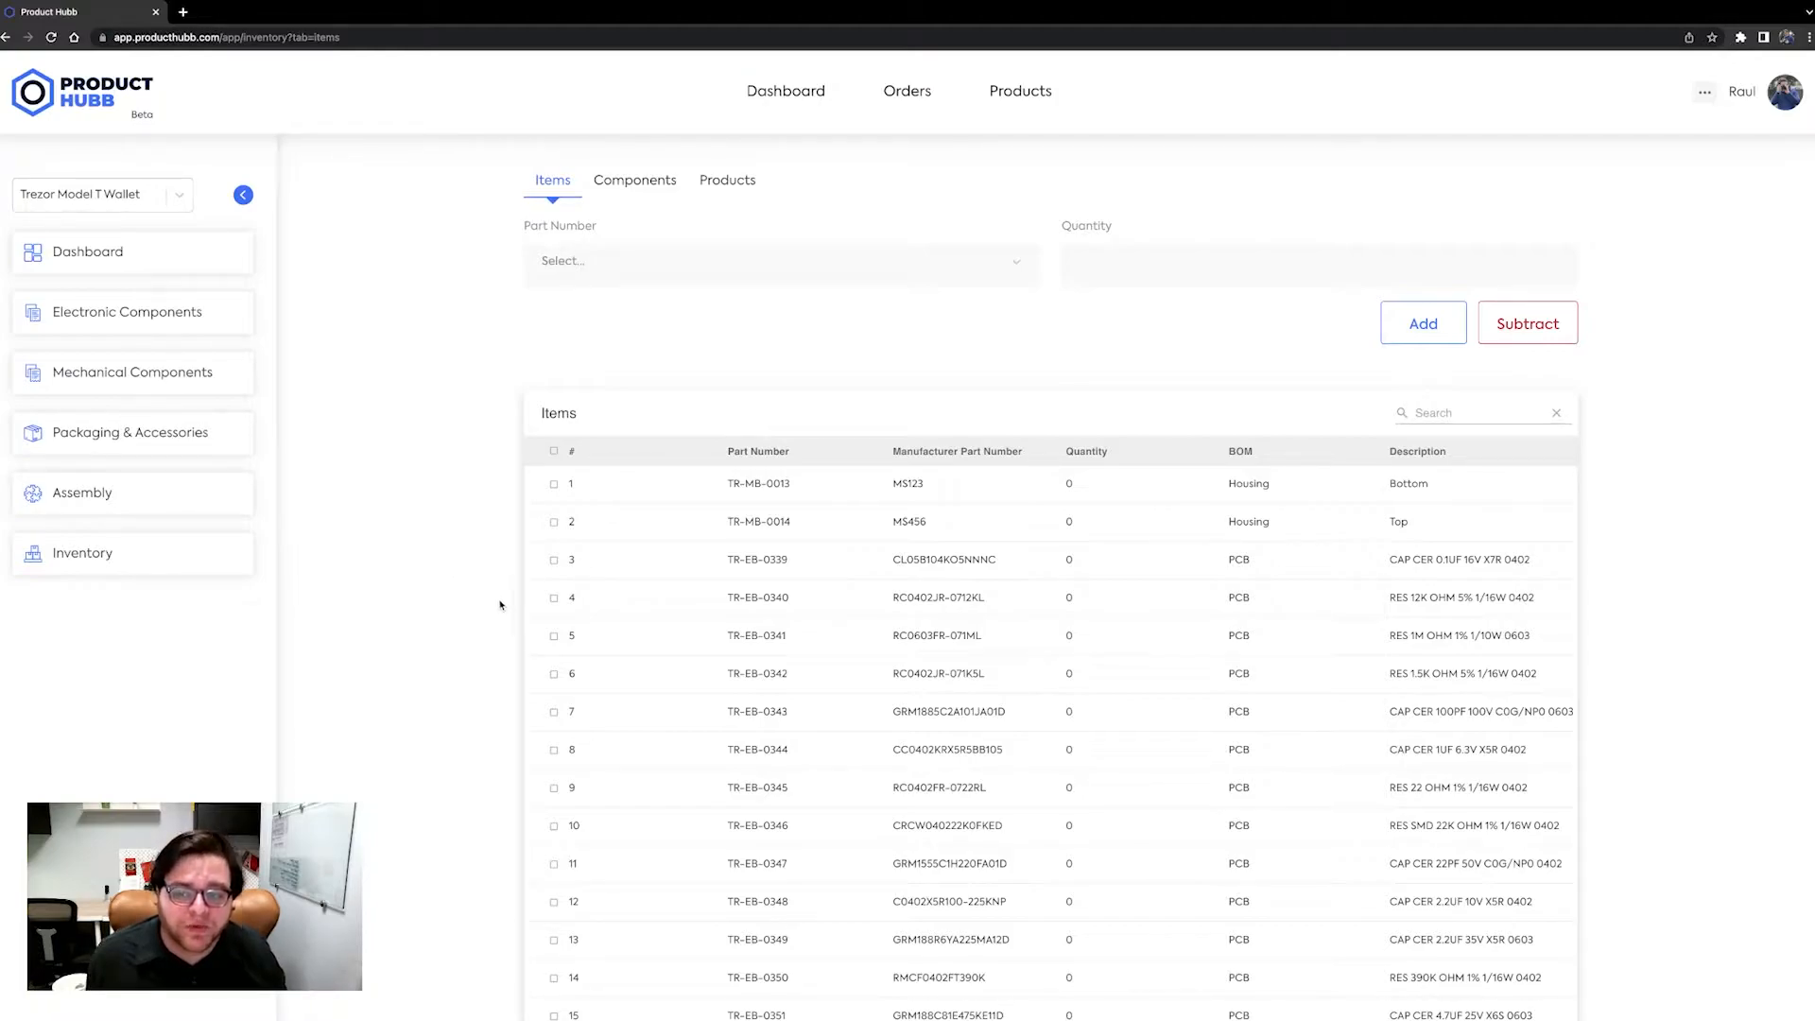
scroll(497, 602, down, 2)
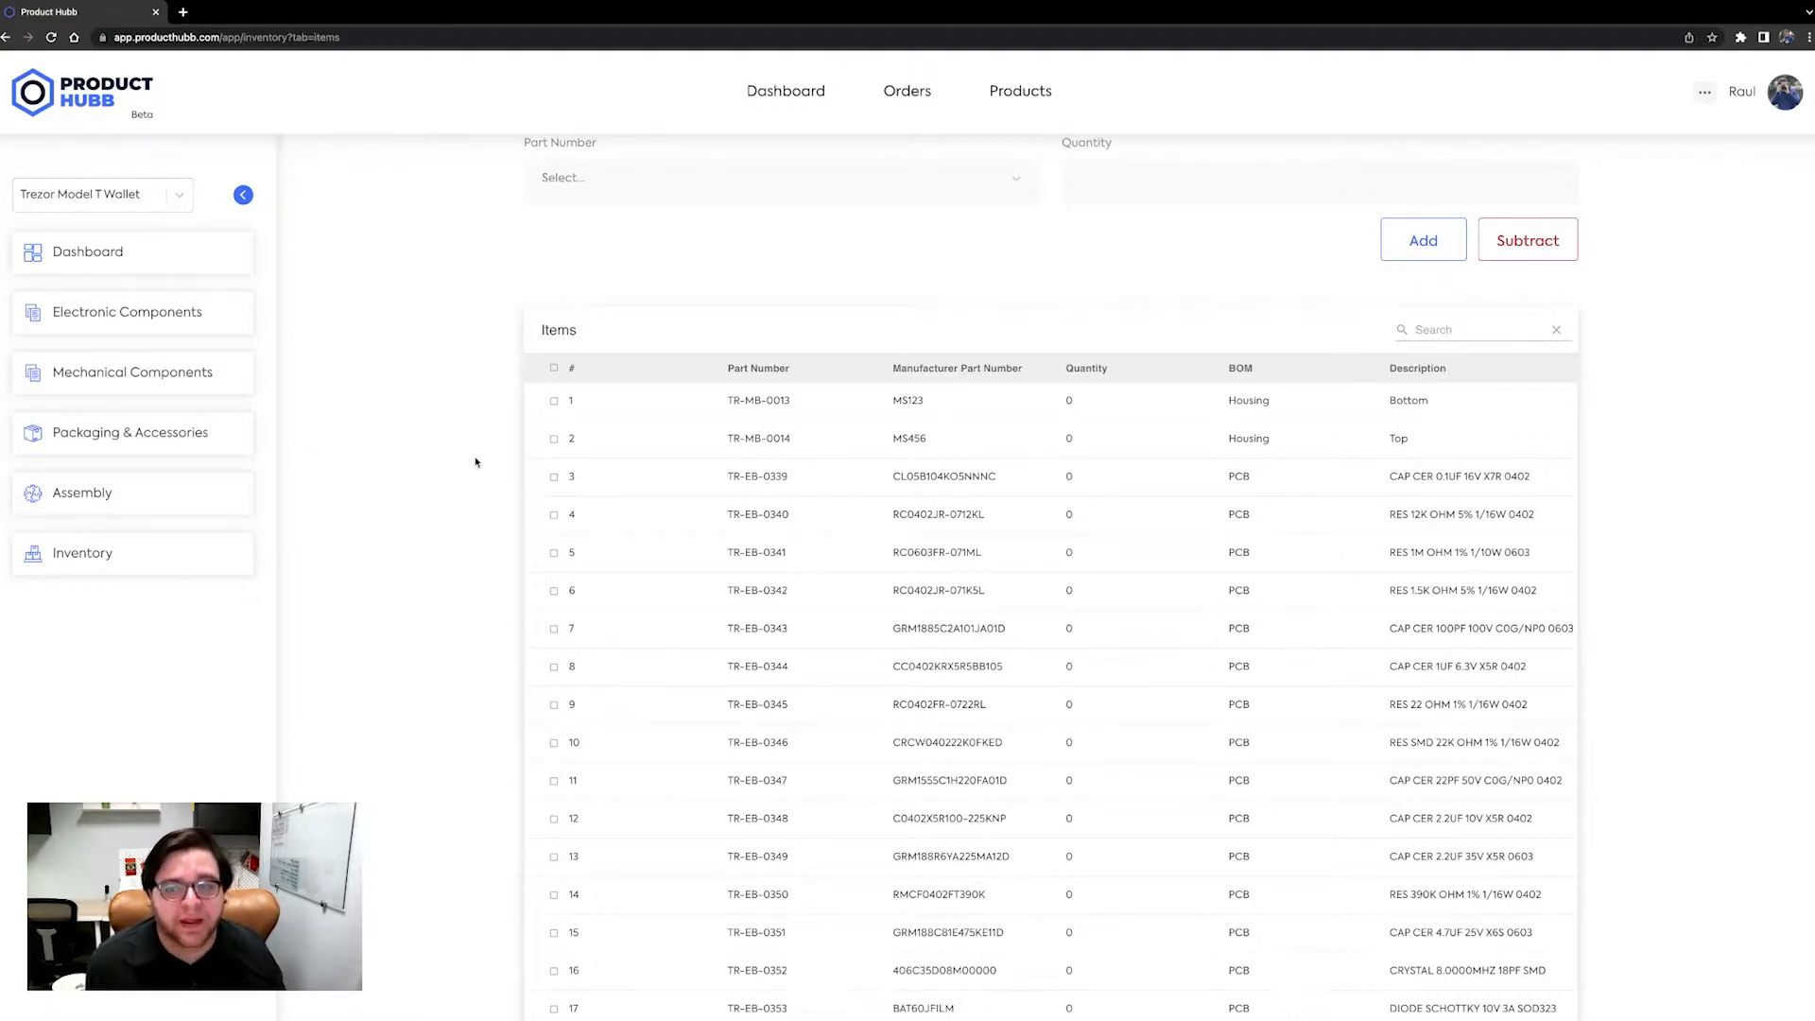
scroll(475, 462, down, 1)
scroll(475, 462, up, 3)
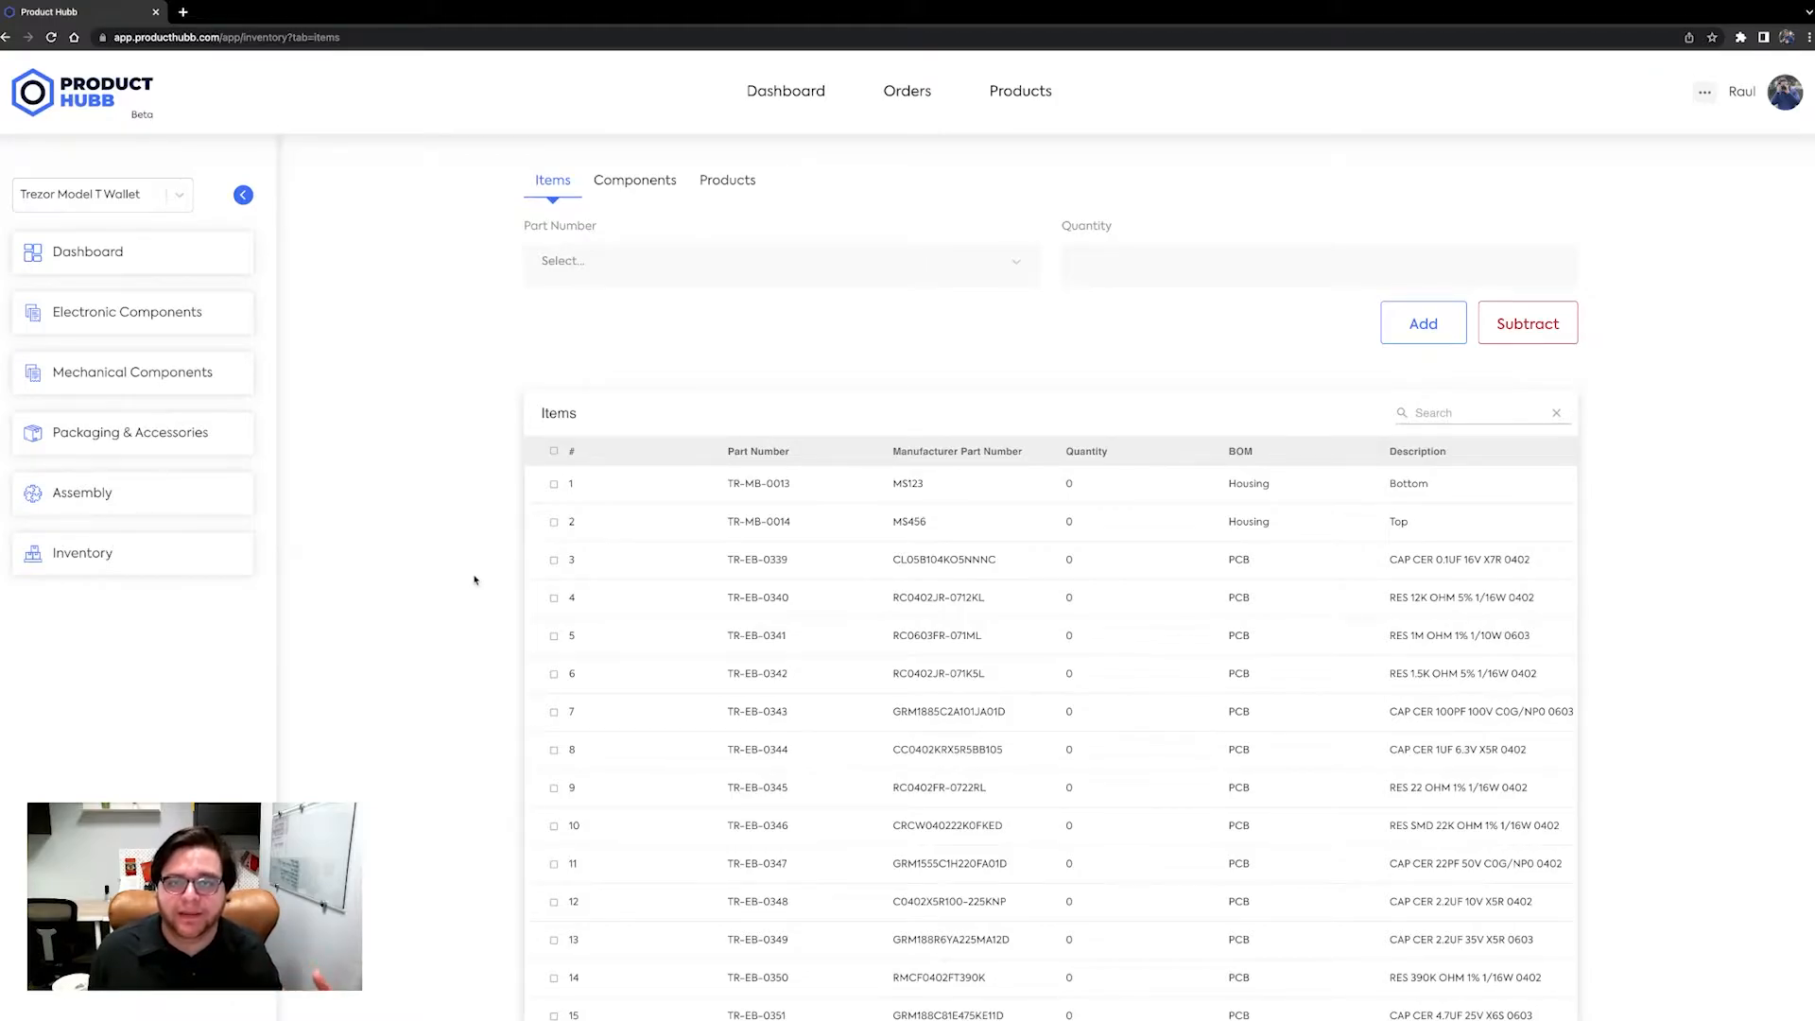
click(999, 263)
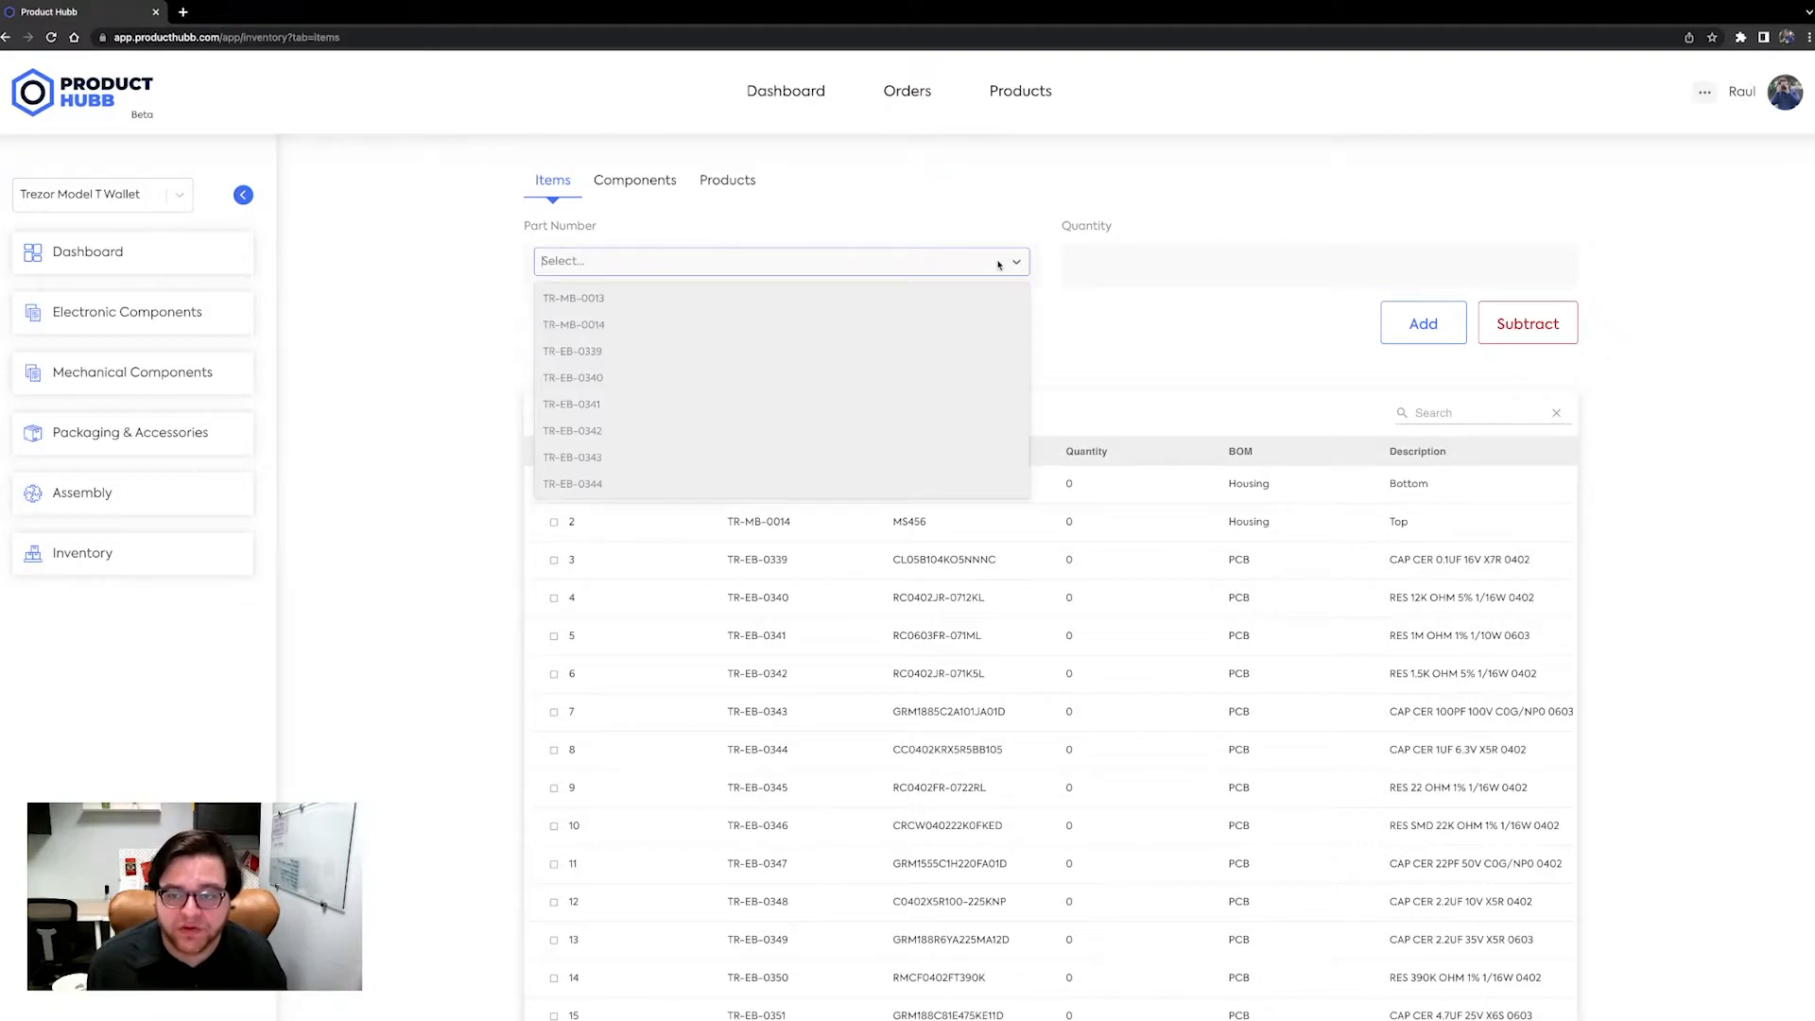
click(965, 350)
click(1107, 276)
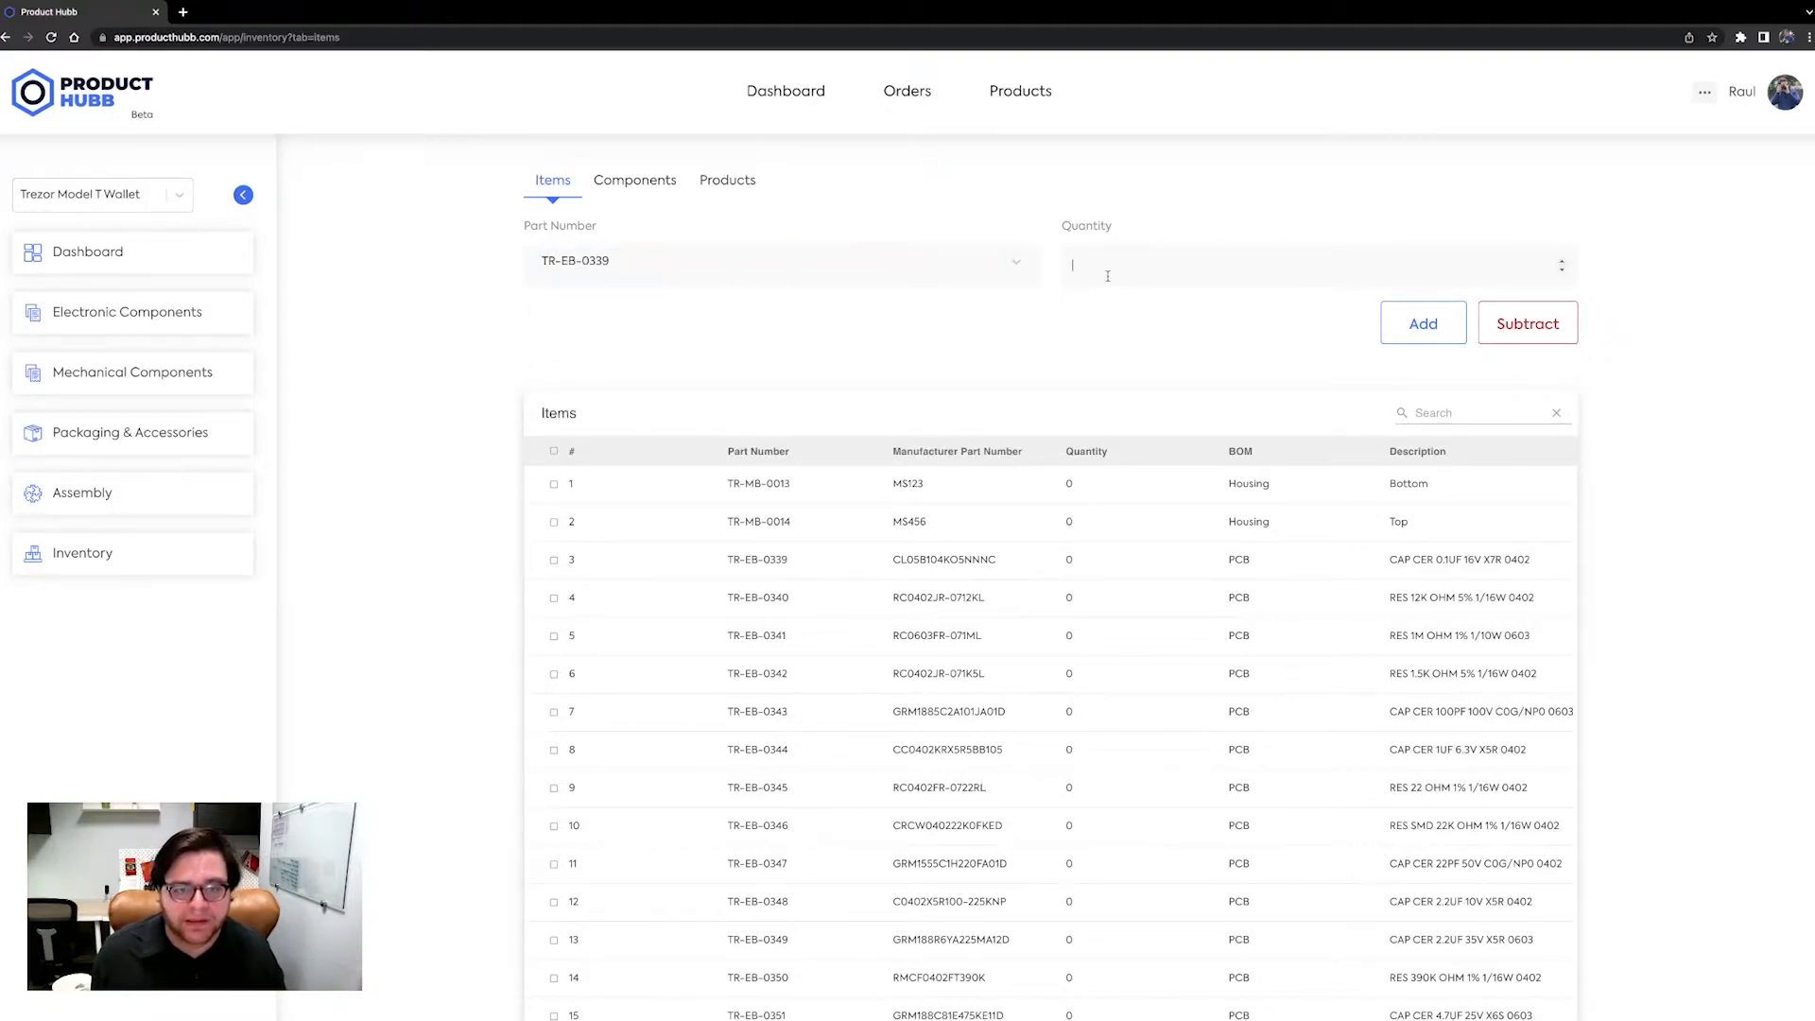
text(200)
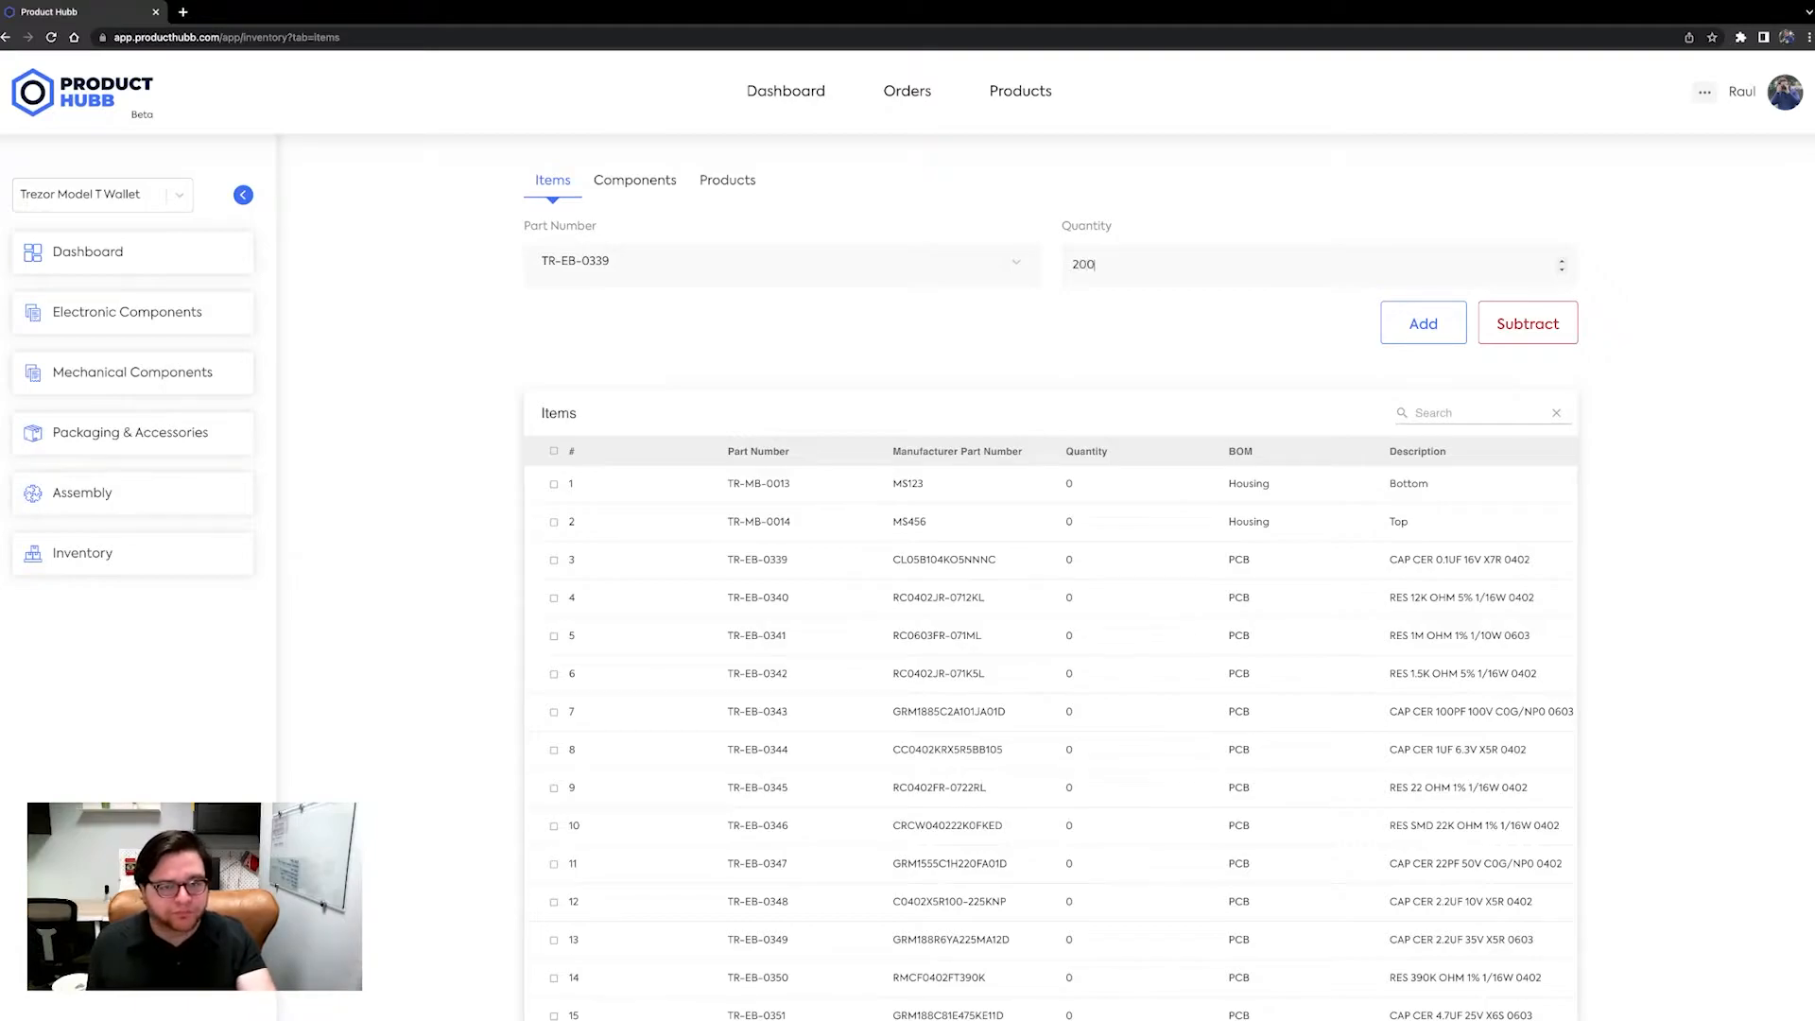
click(1394, 322)
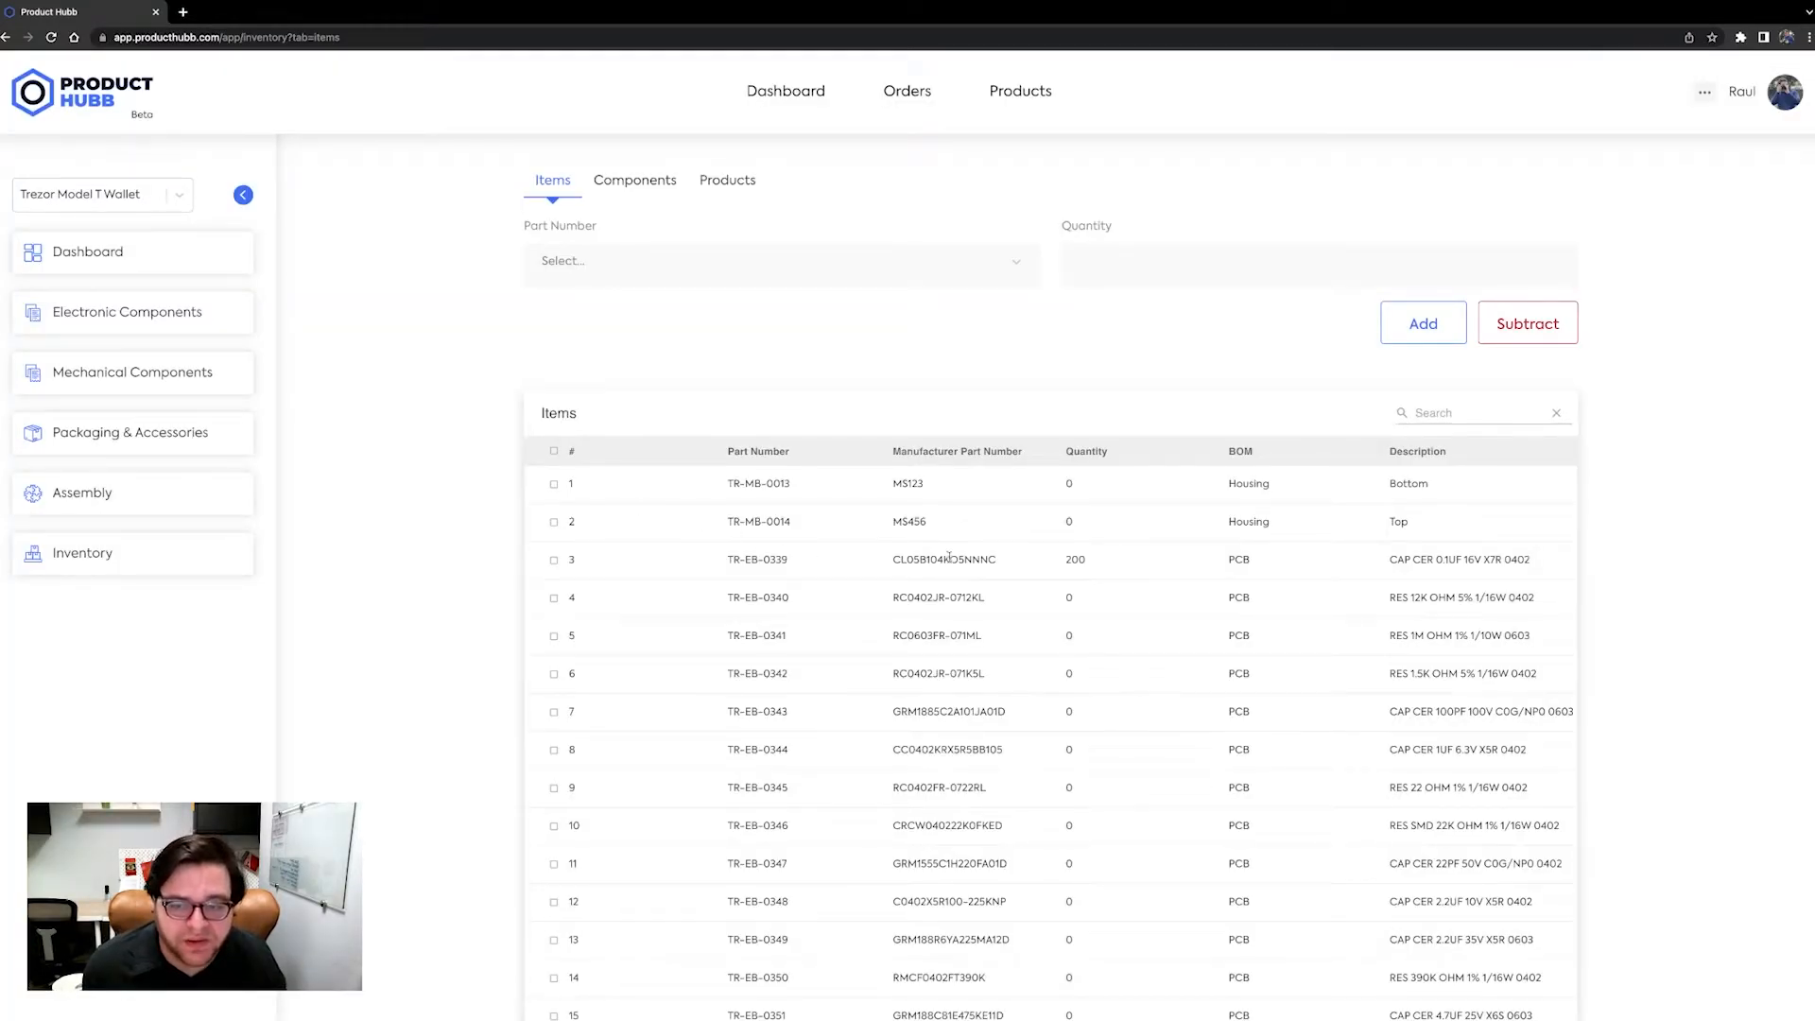
Subtract 20 units from part TR-EB-0339 in the inventory items.
double_click(1078, 560)
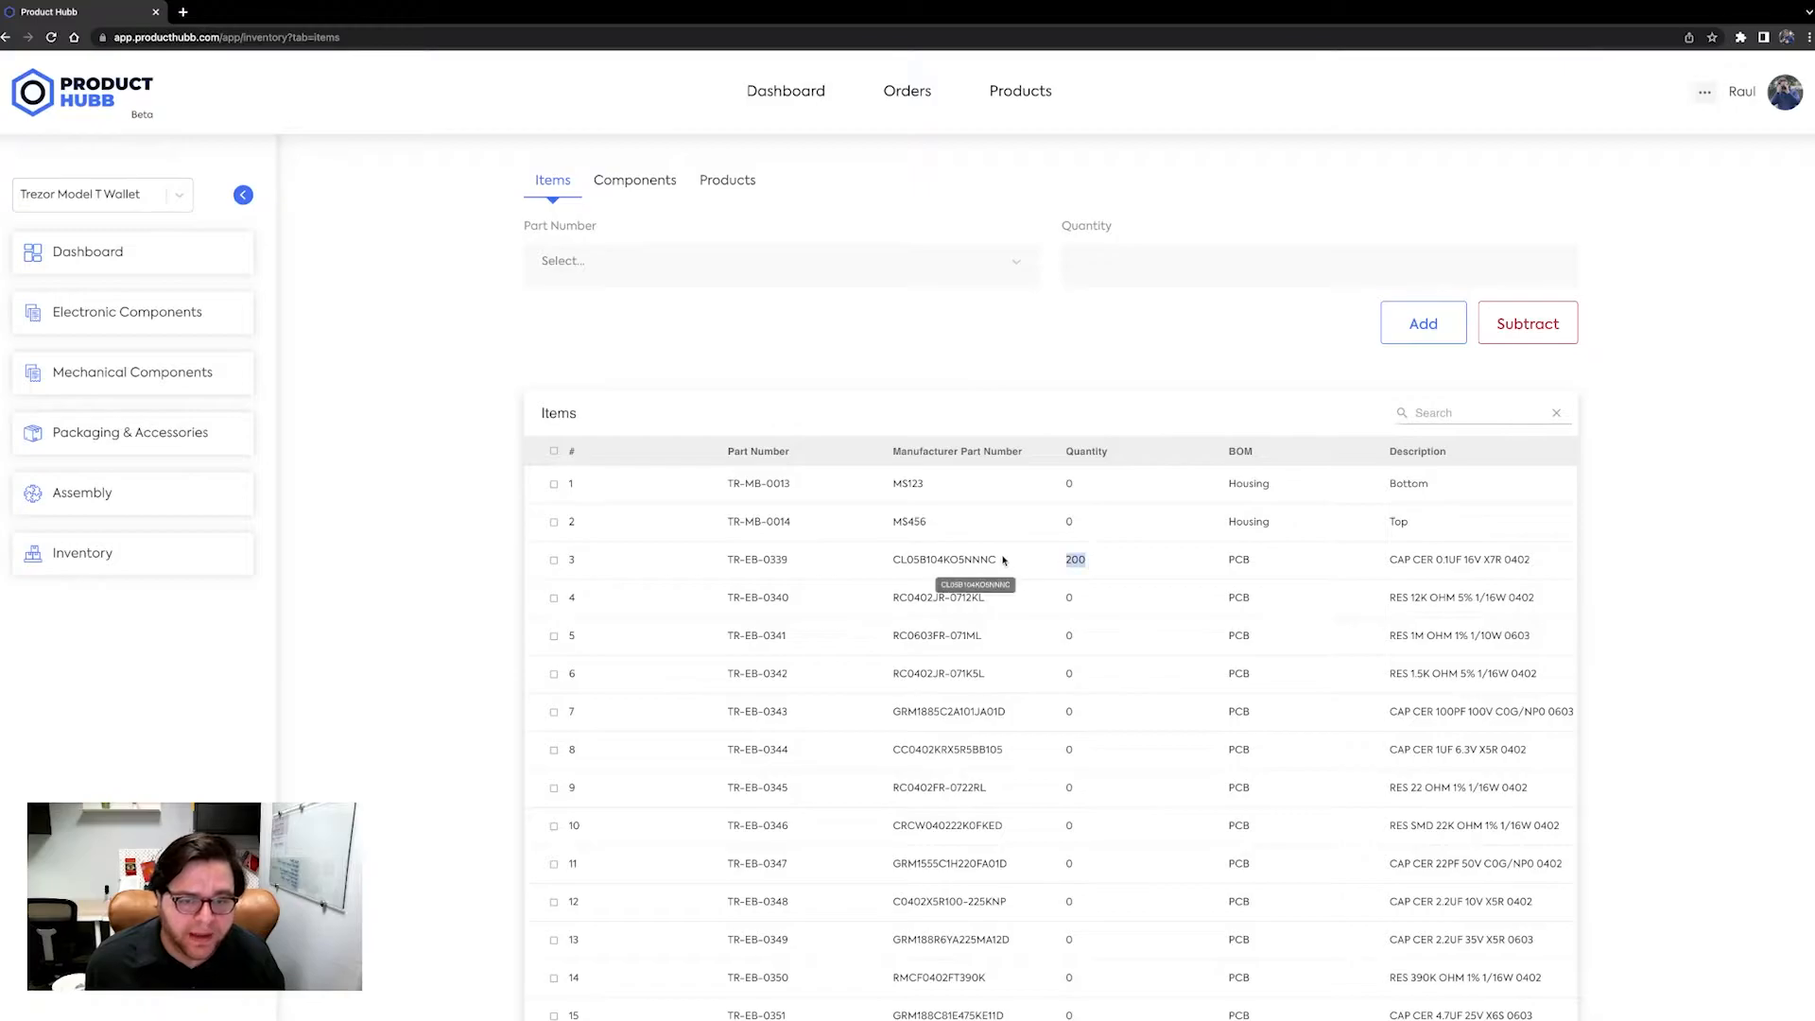
click(471, 433)
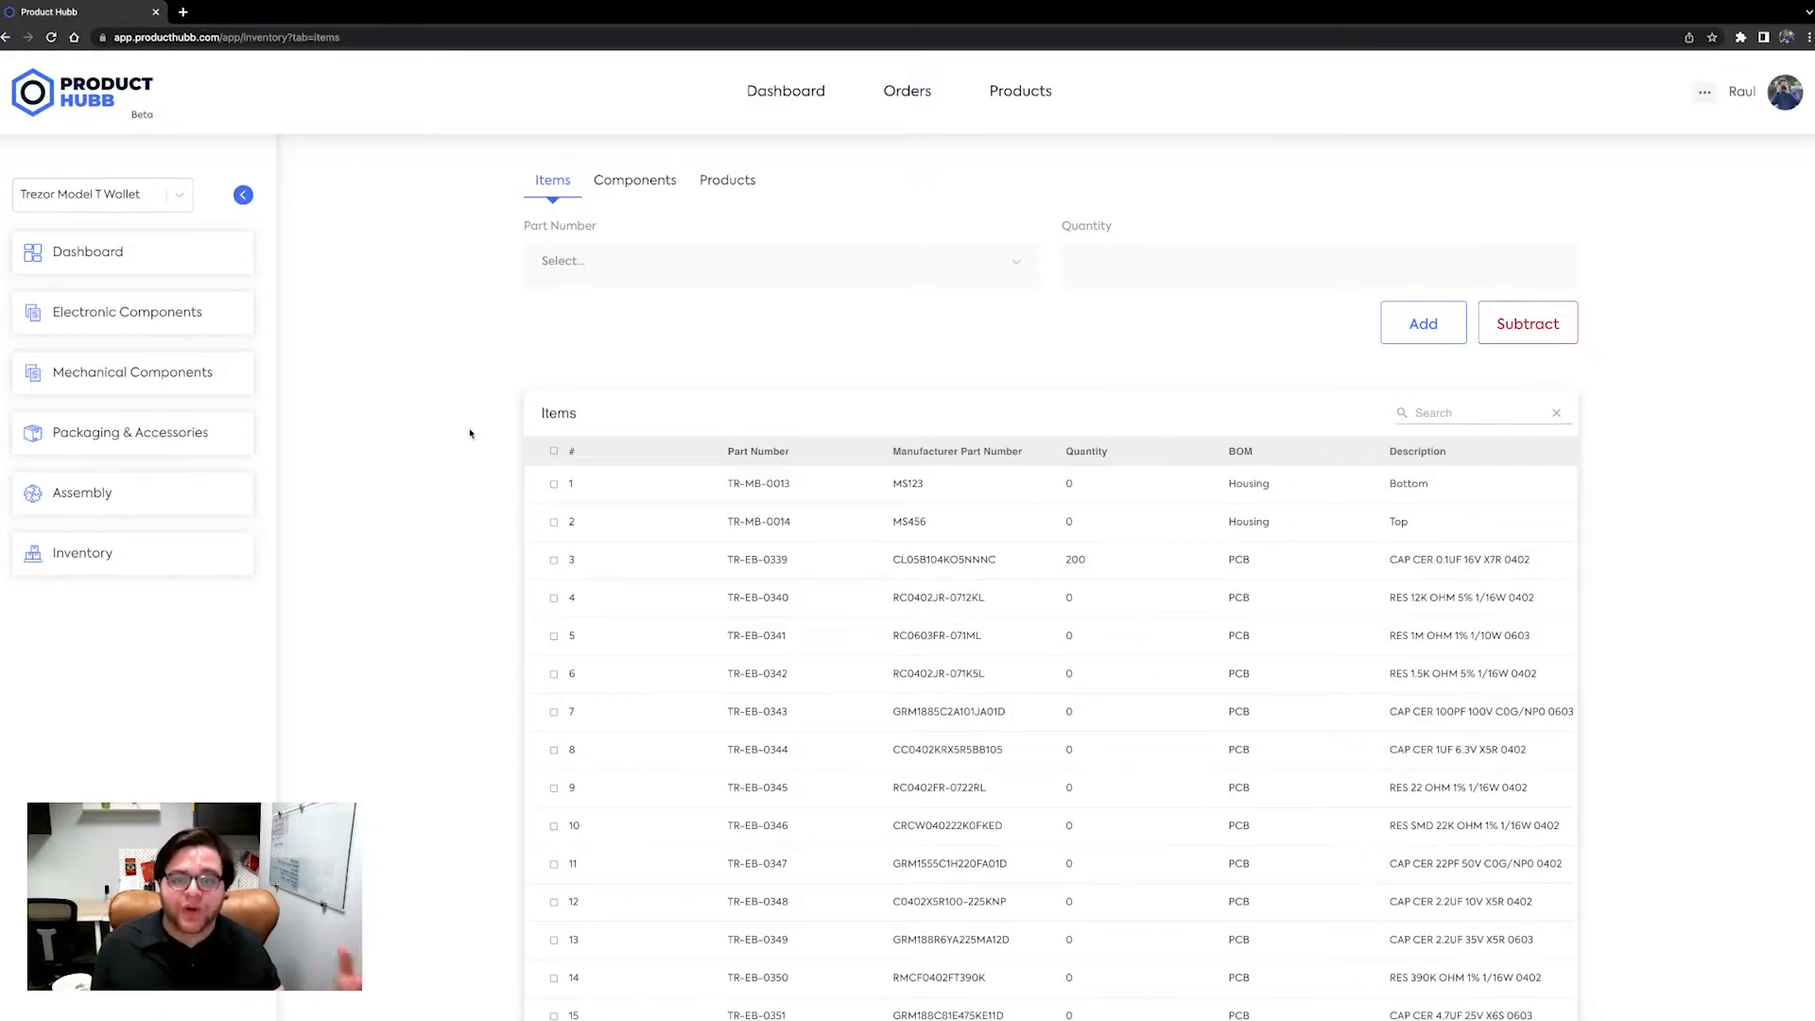
click(705, 273)
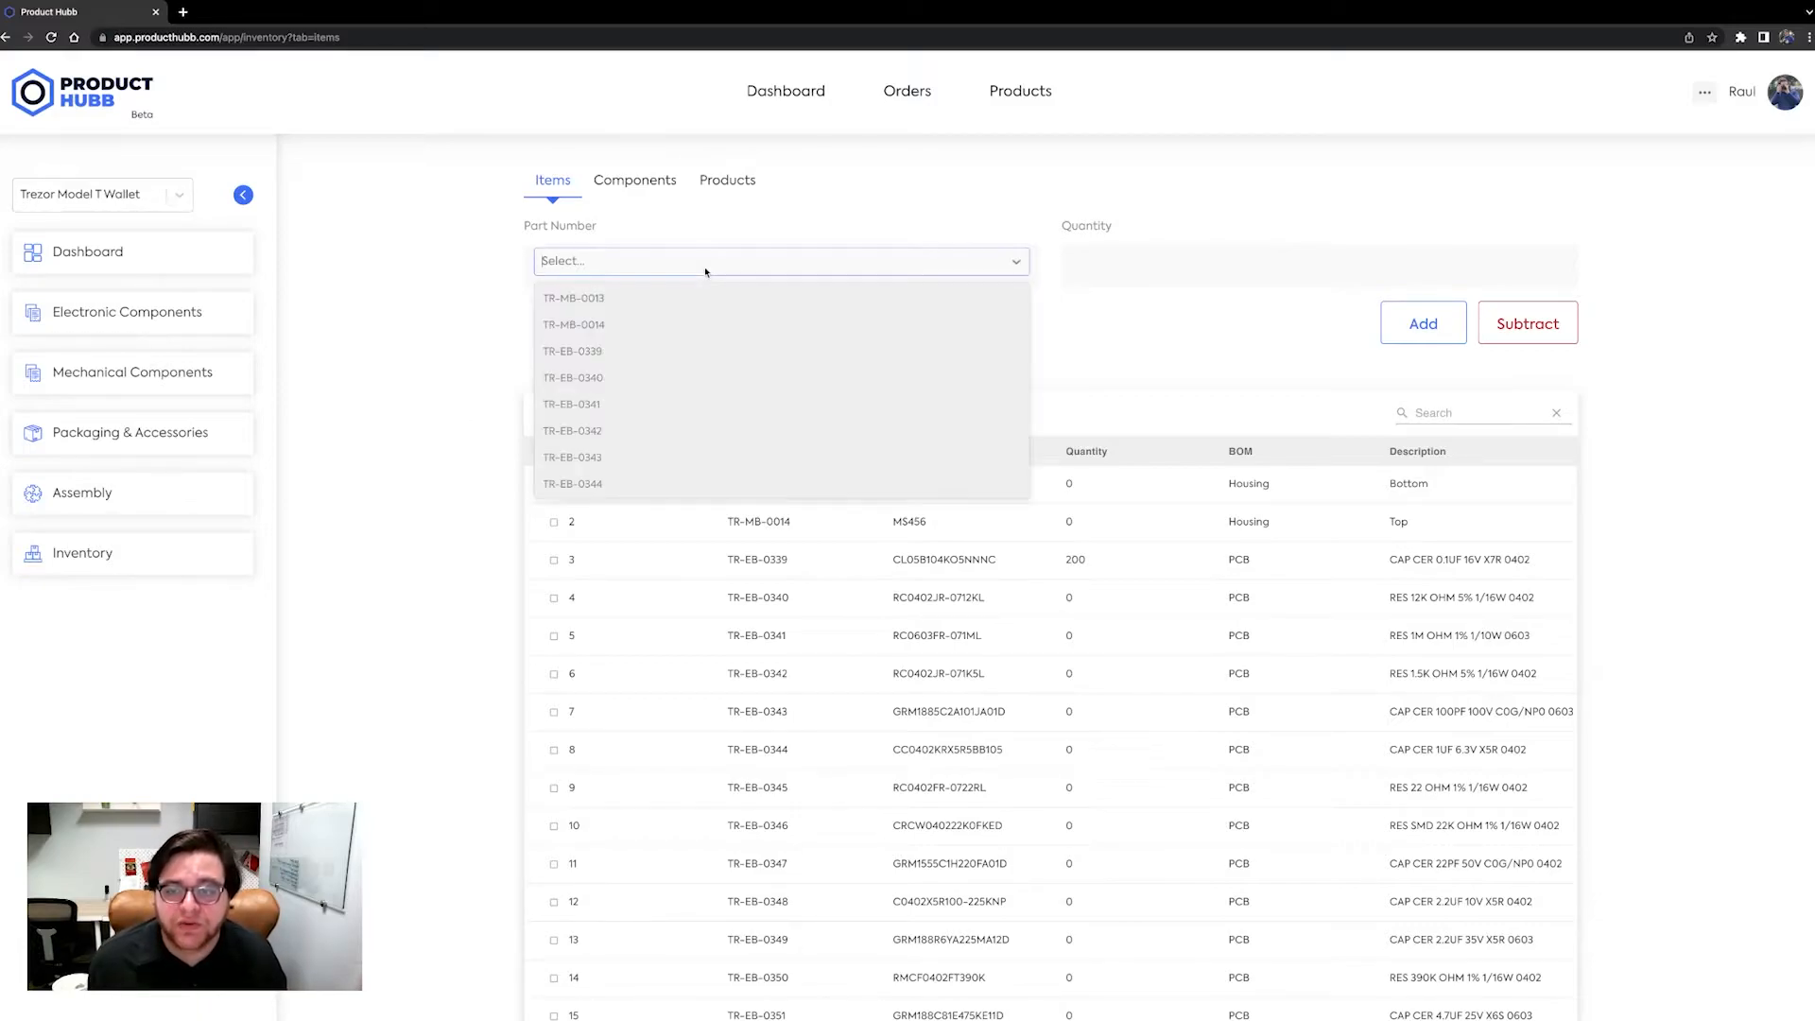
click(694, 357)
click(1135, 274)
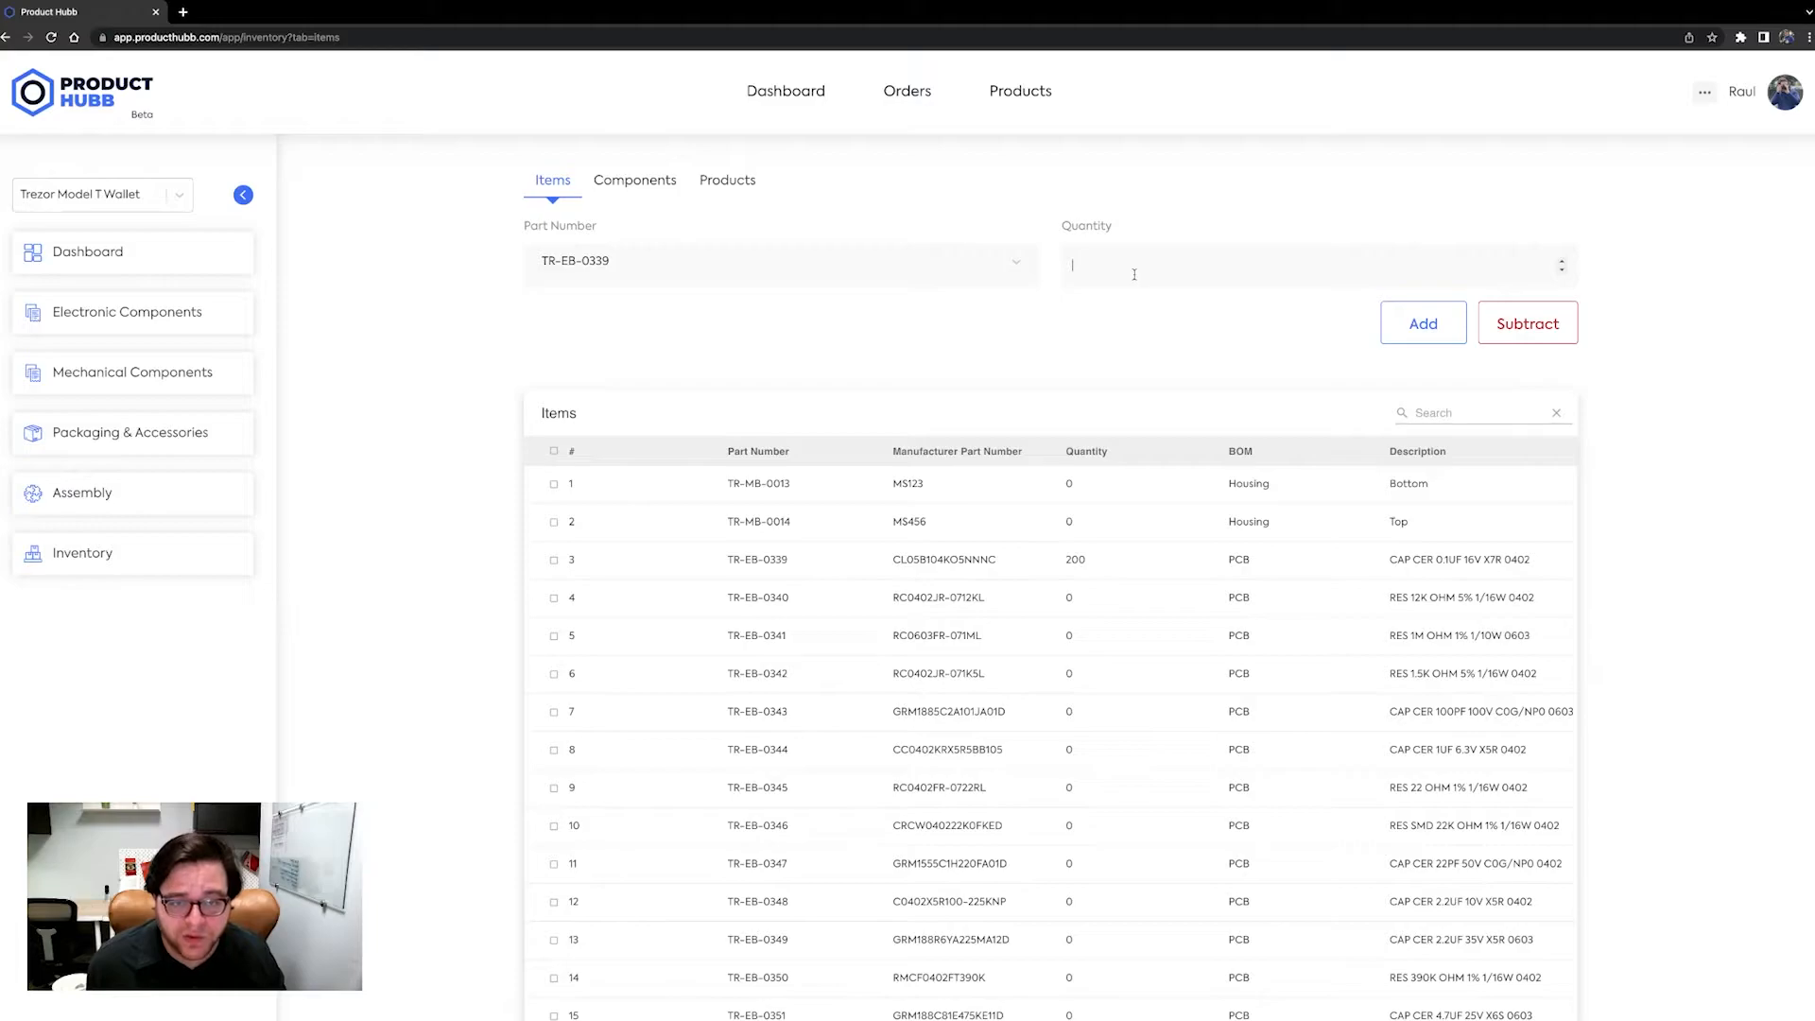
text(200)
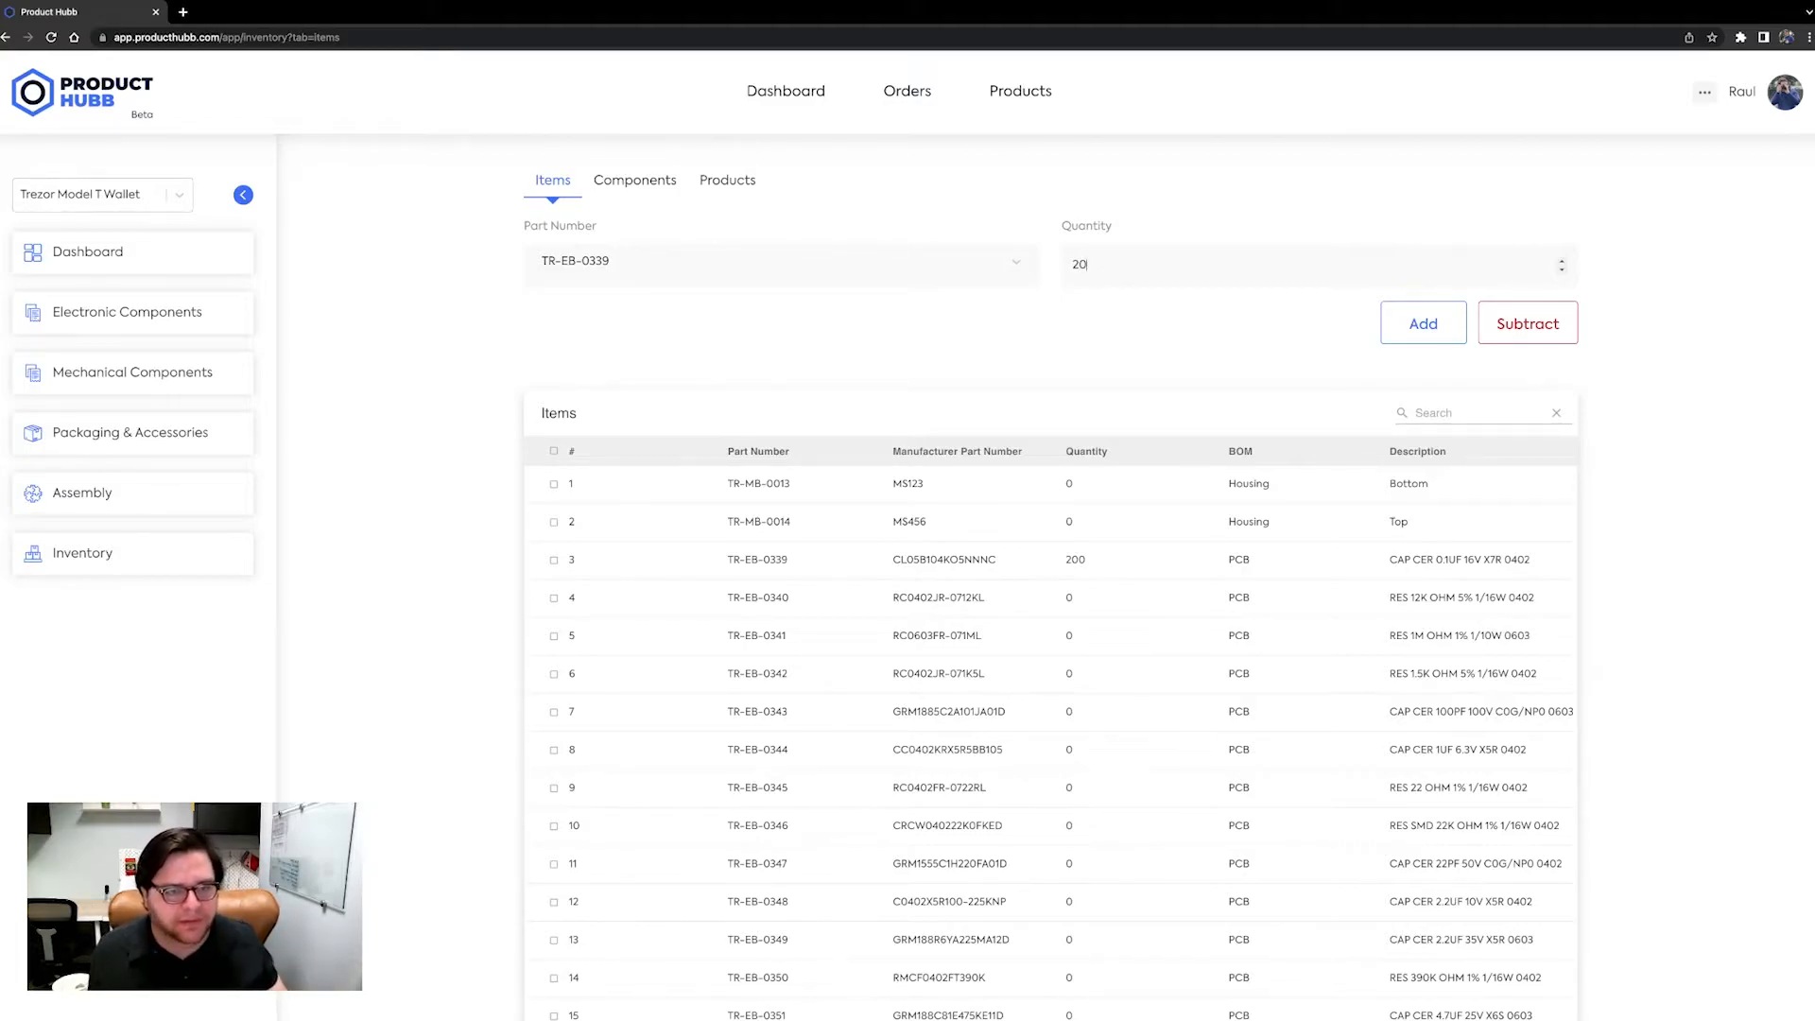
click(1522, 340)
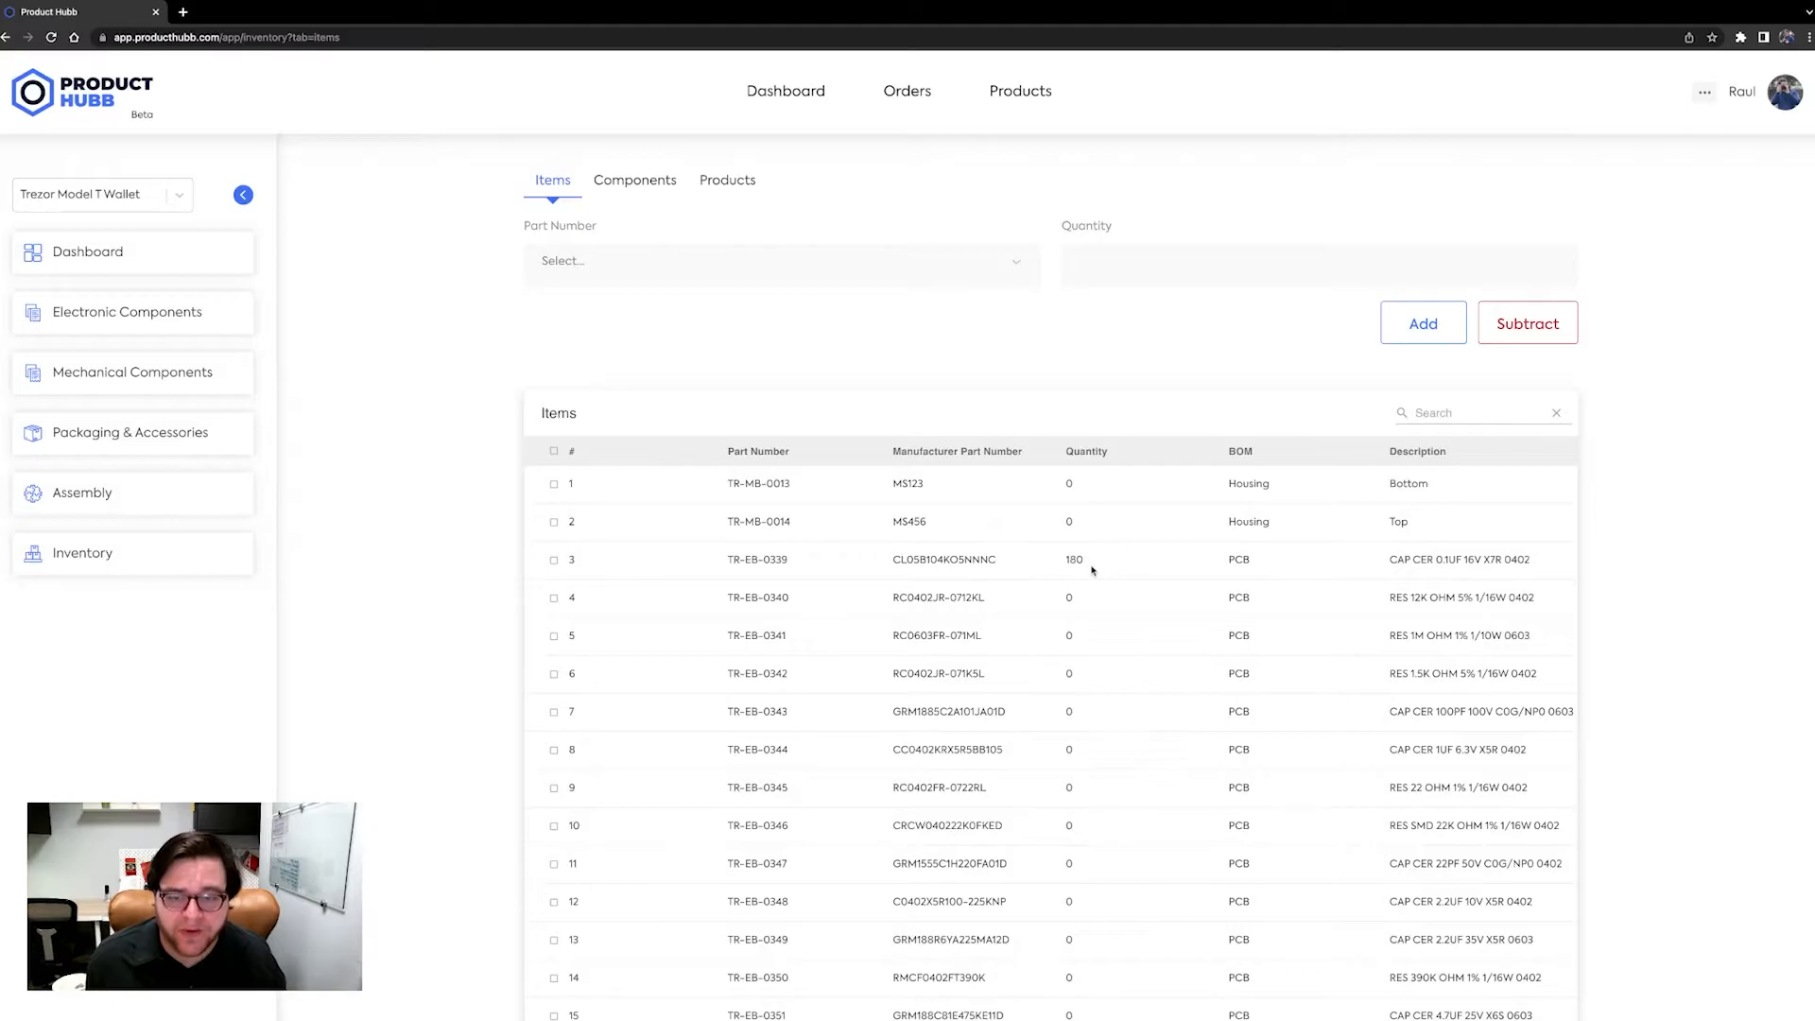
Page through the items list to view the remaining items.
drag(1092, 569, 1066, 565)
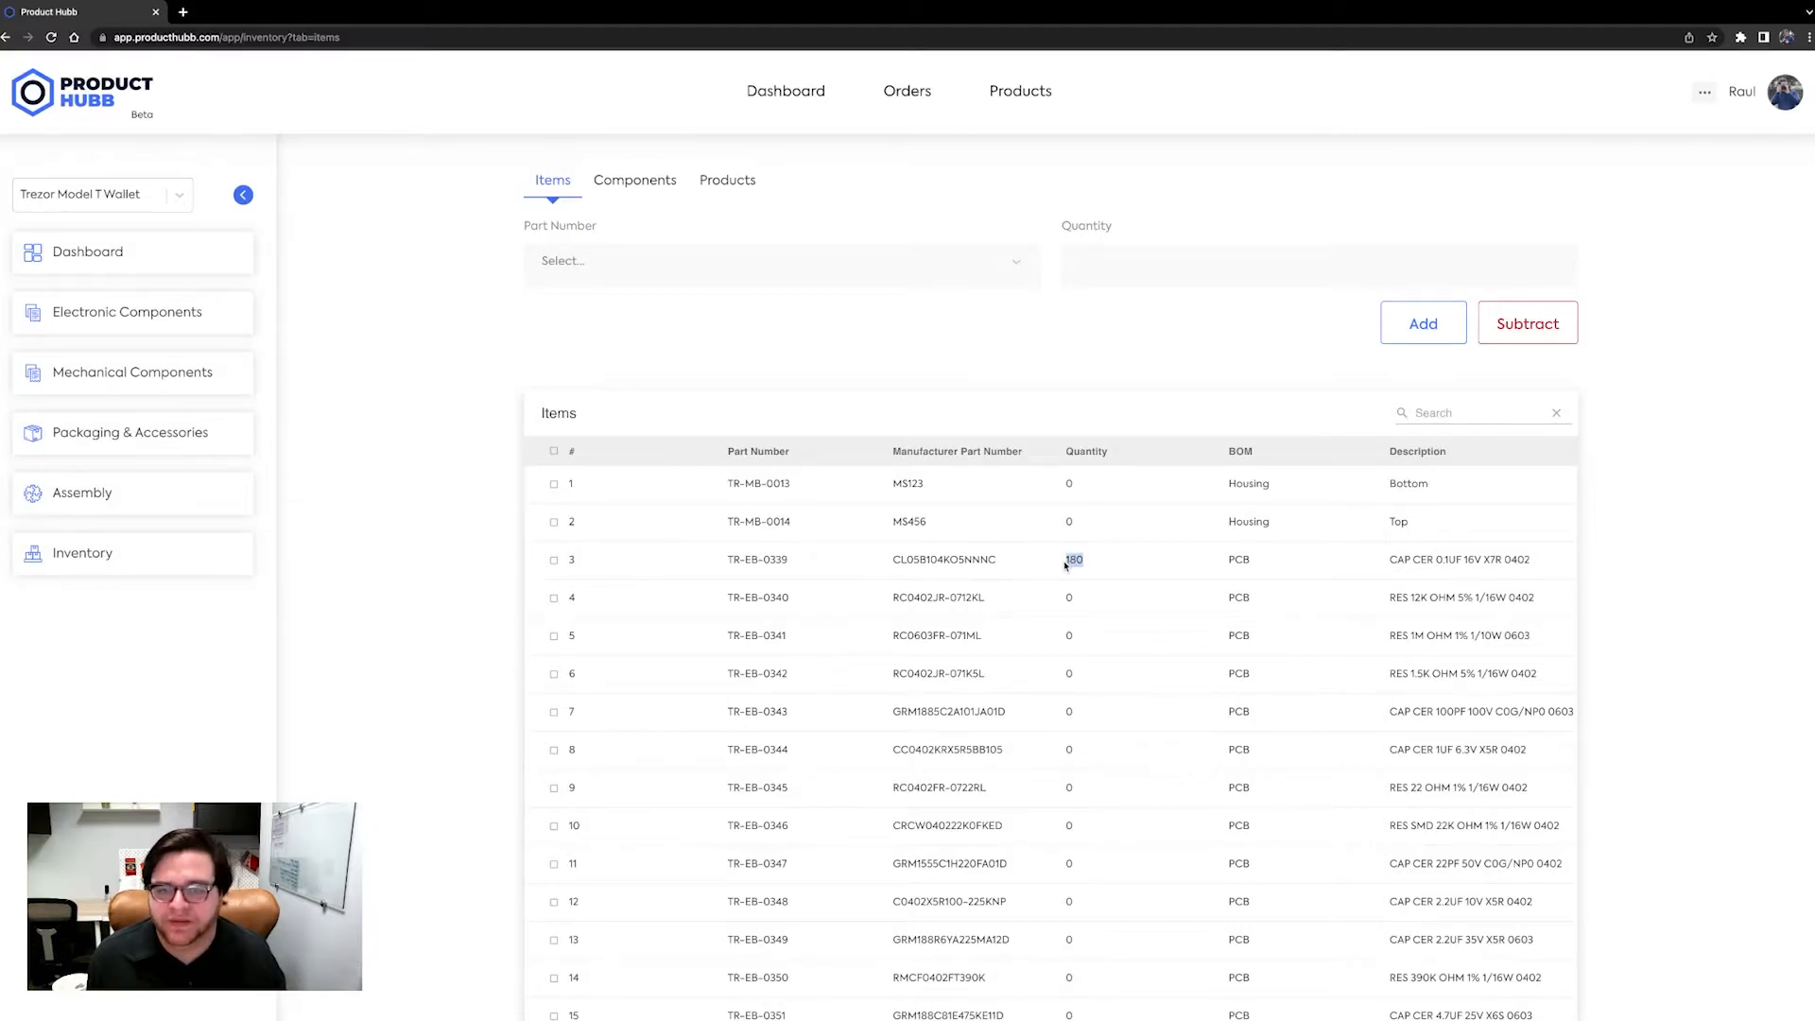
click(371, 452)
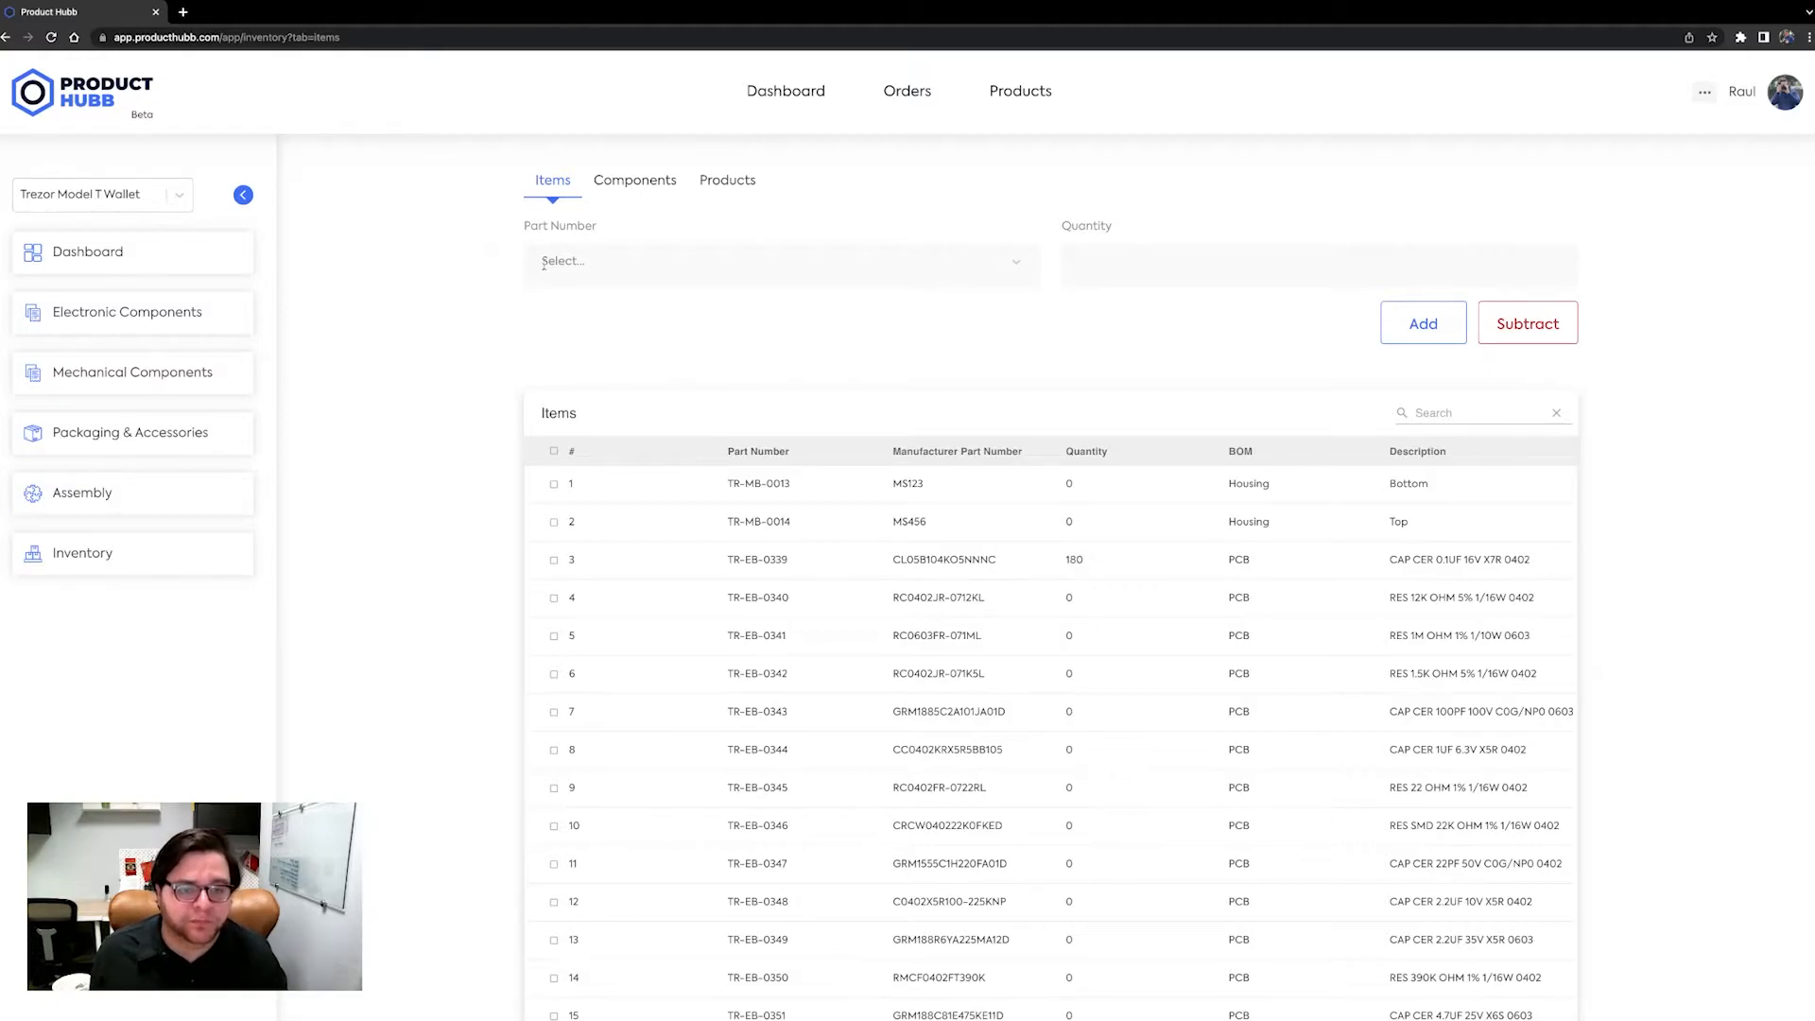
click(1418, 409)
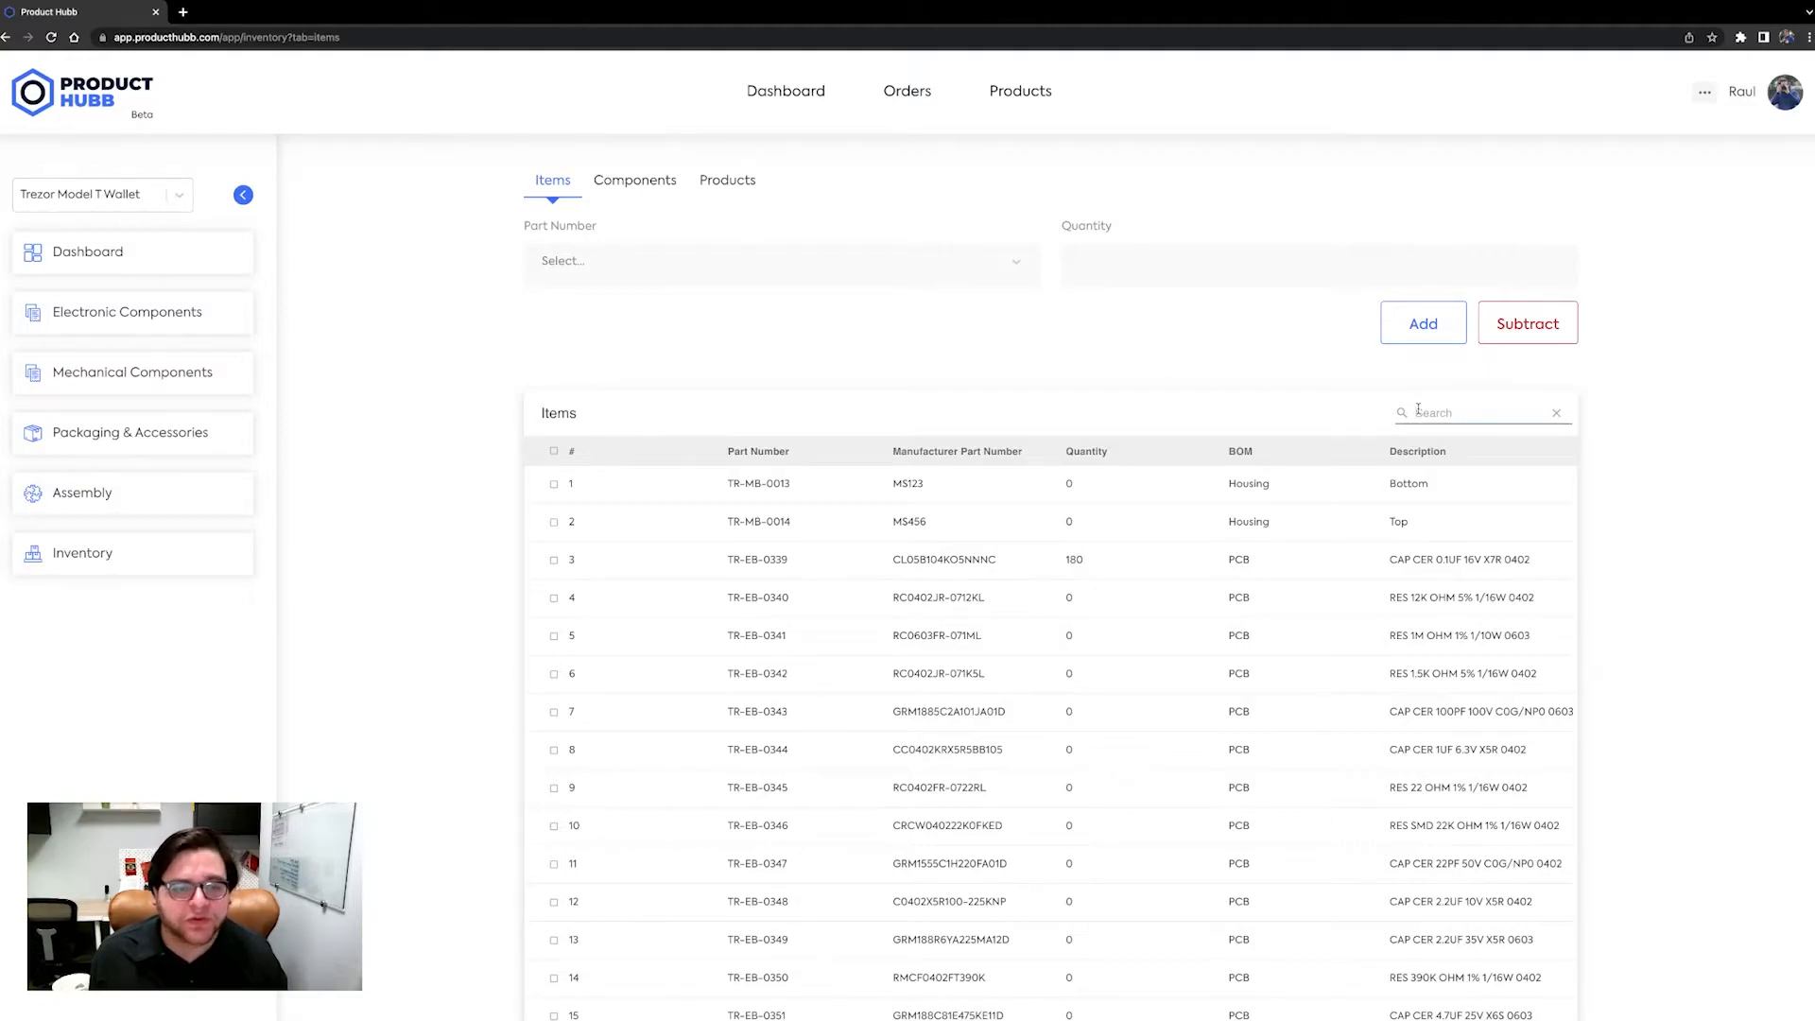
scroll(1146, 431, down, 3)
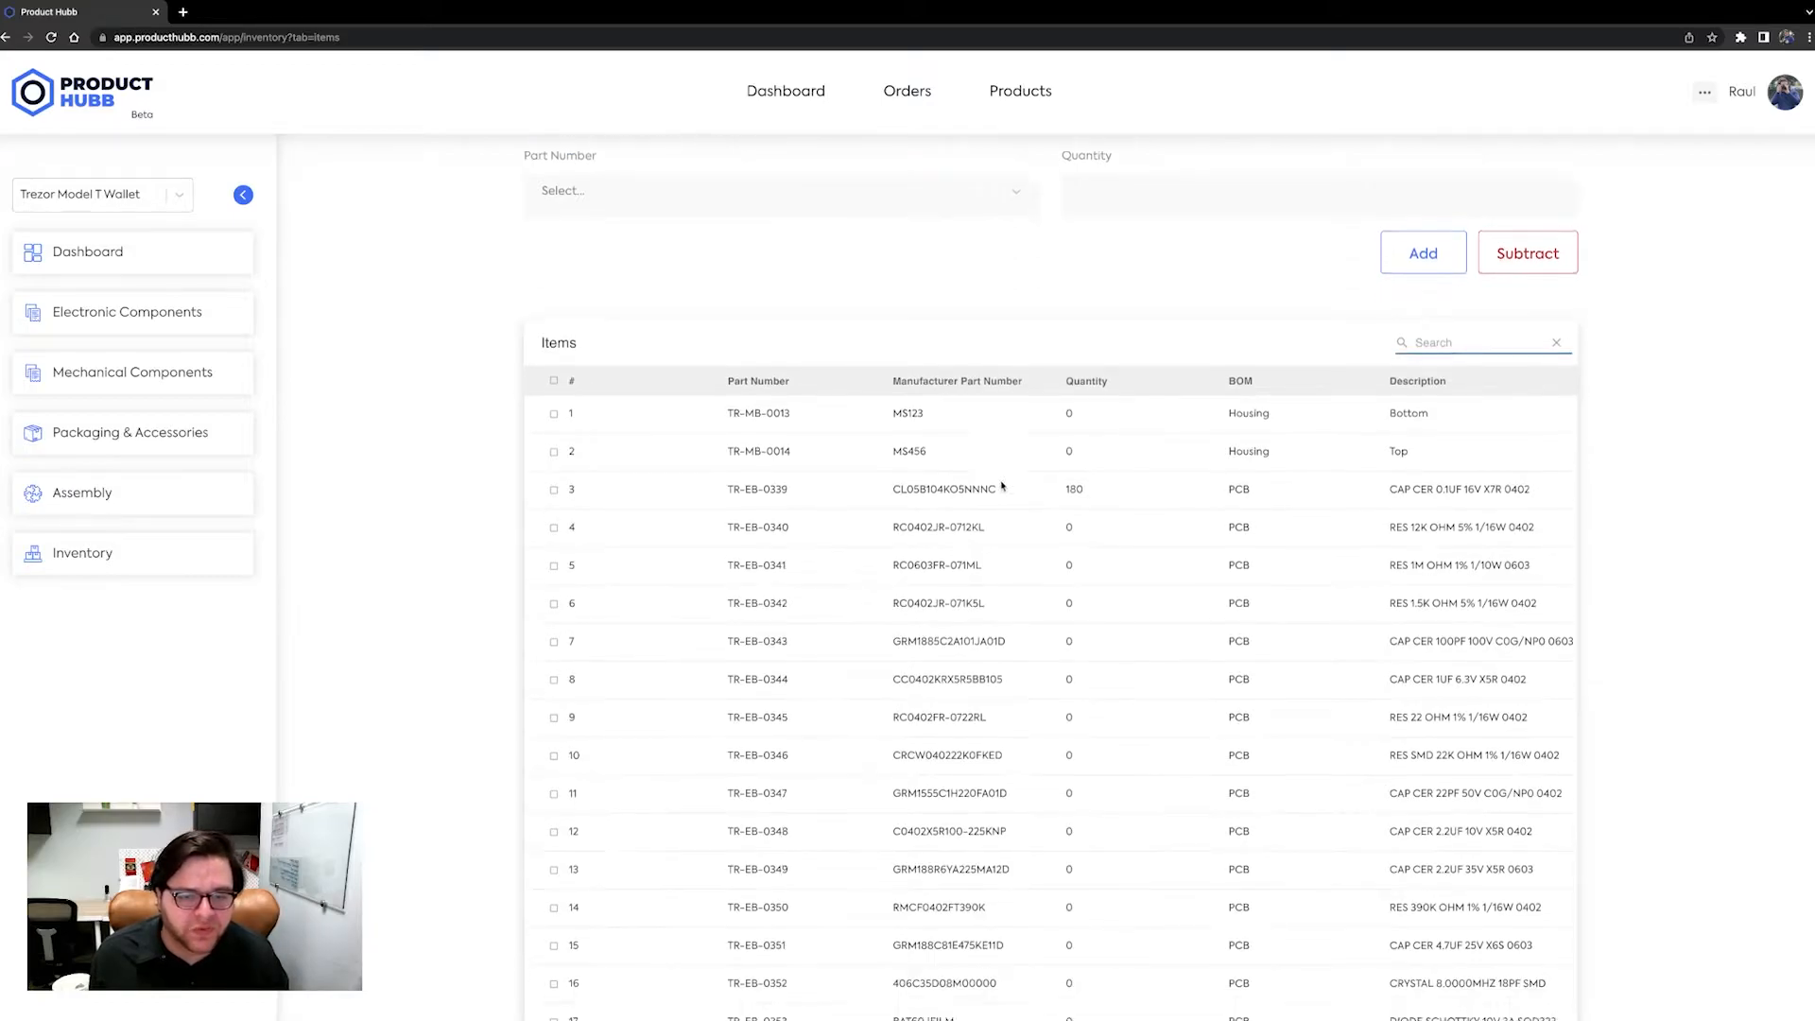
click(1535, 949)
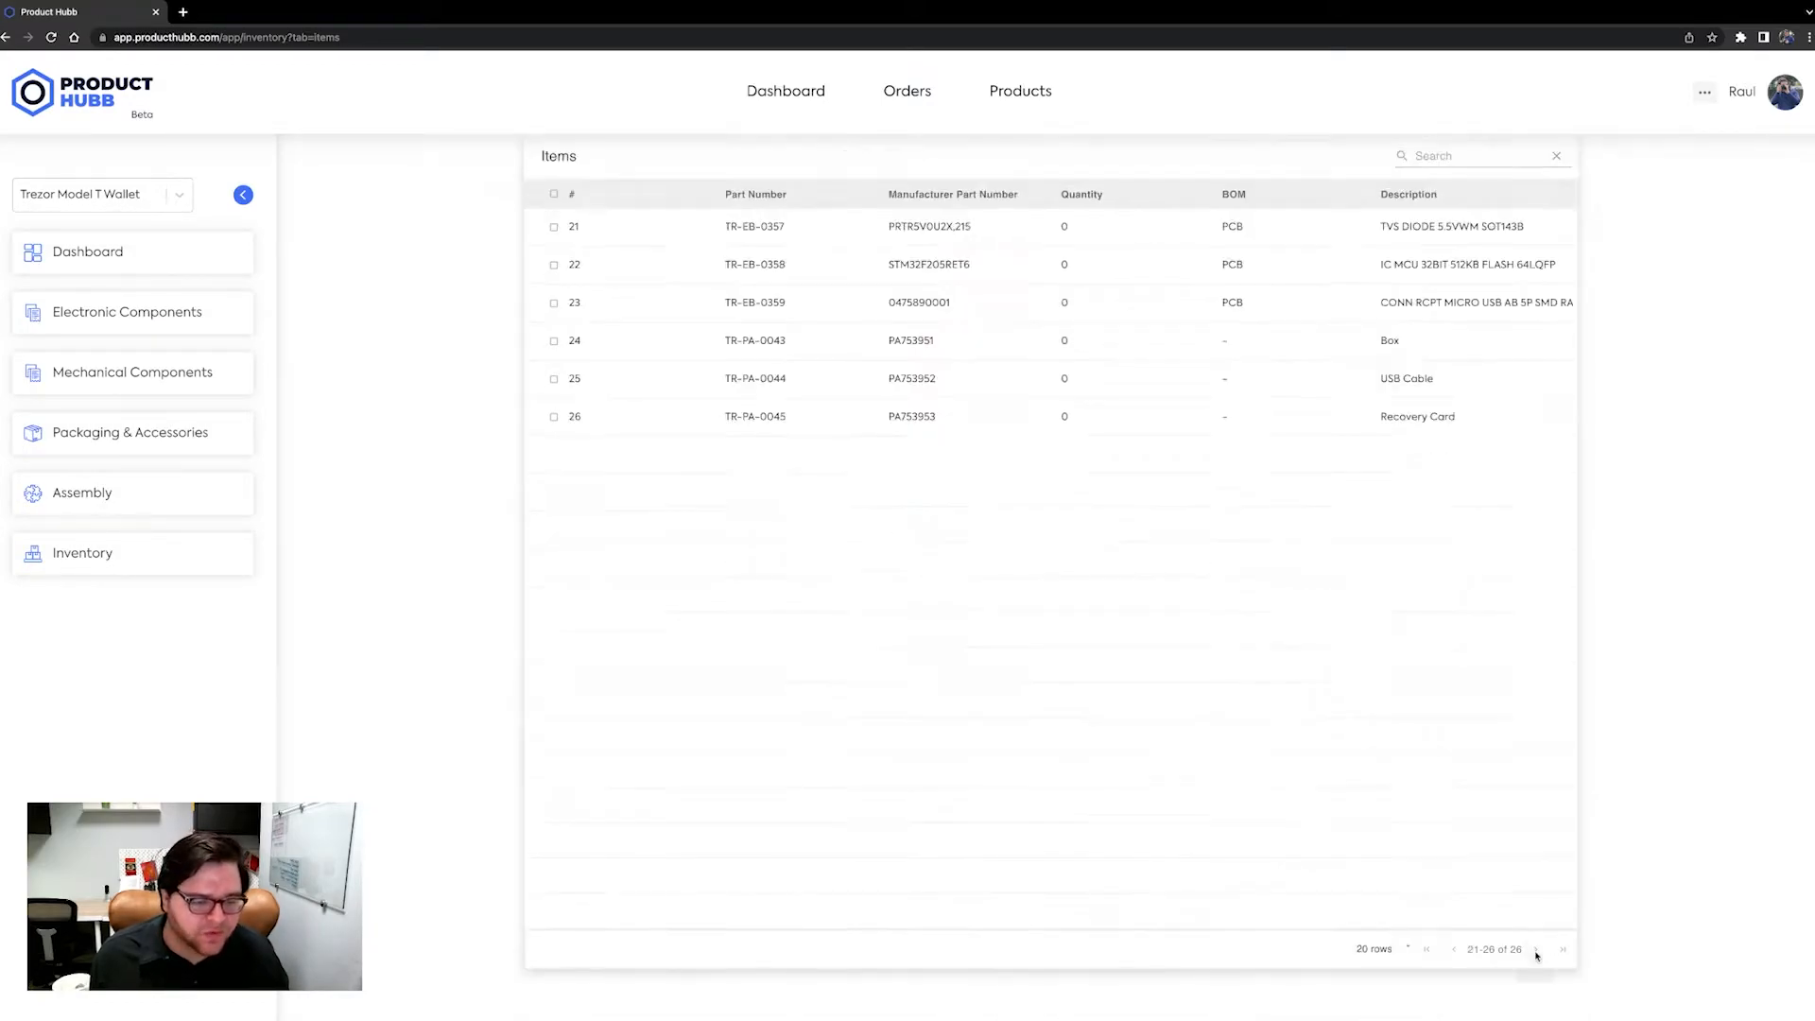
scroll(1042, 590, up, 3)
scroll(1043, 590, up, 1)
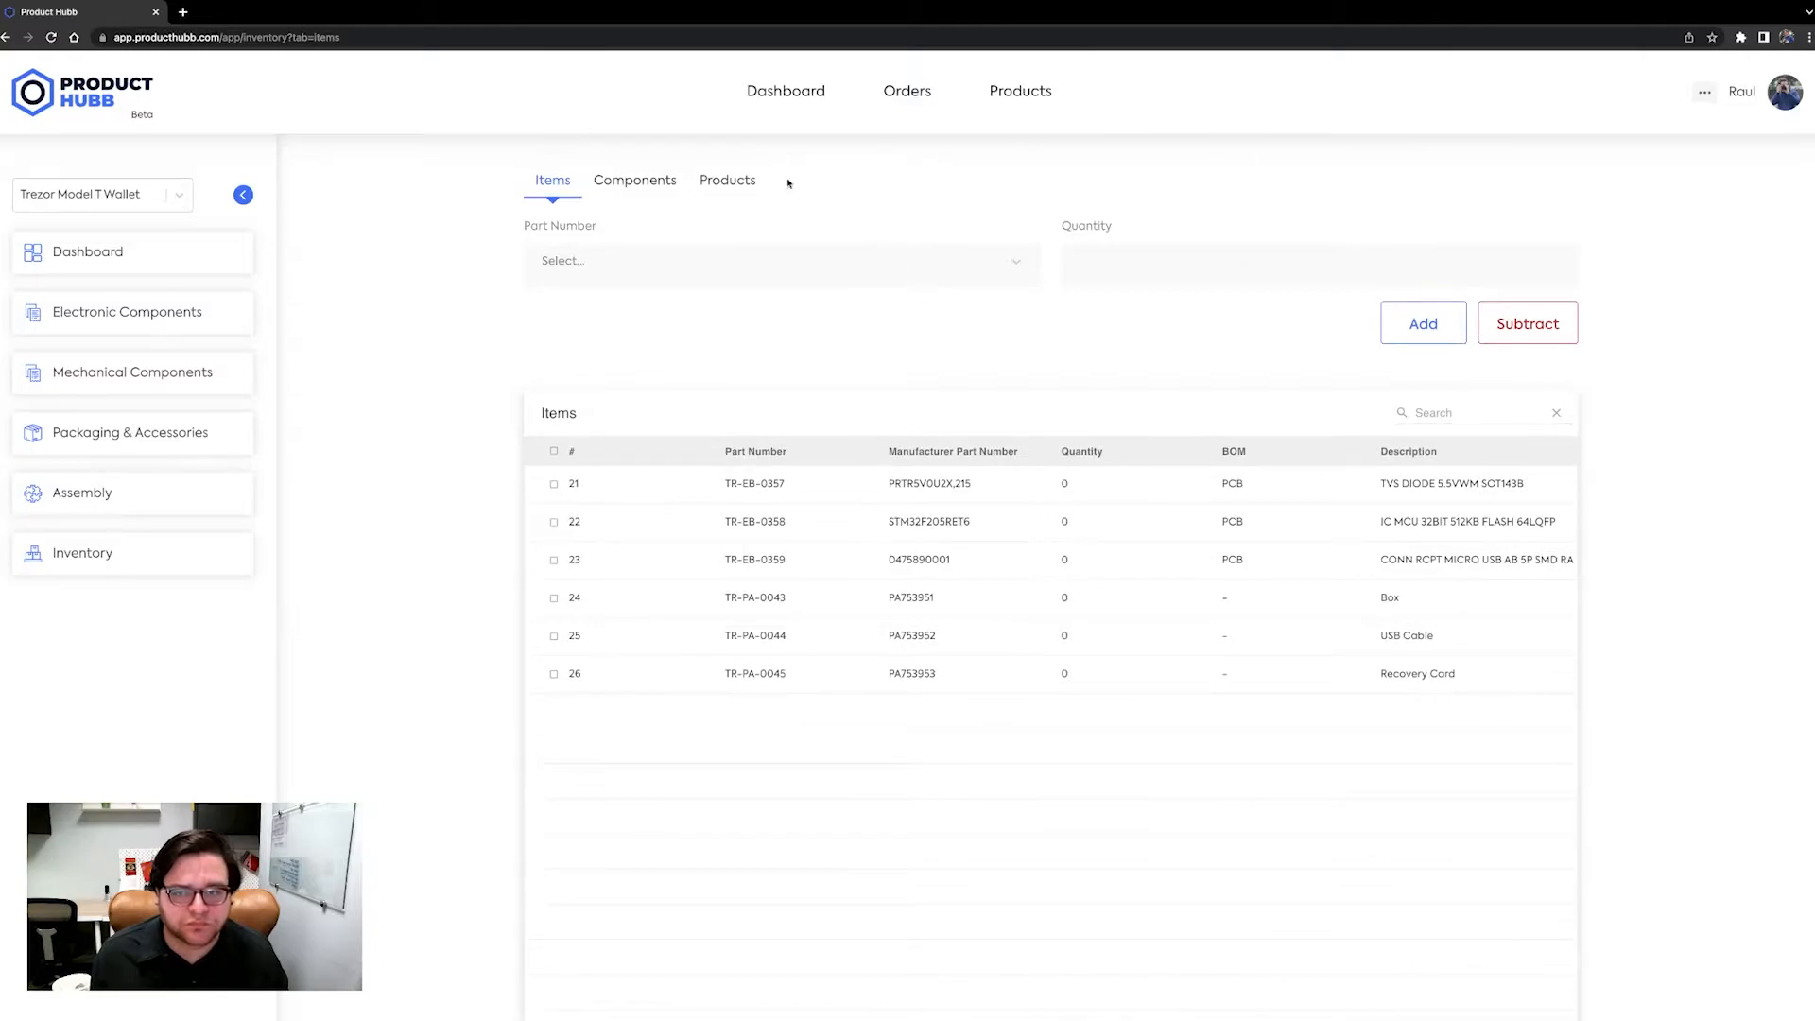
Switch to Components and add 5000 PCB components in the Electronic category.
click(640, 189)
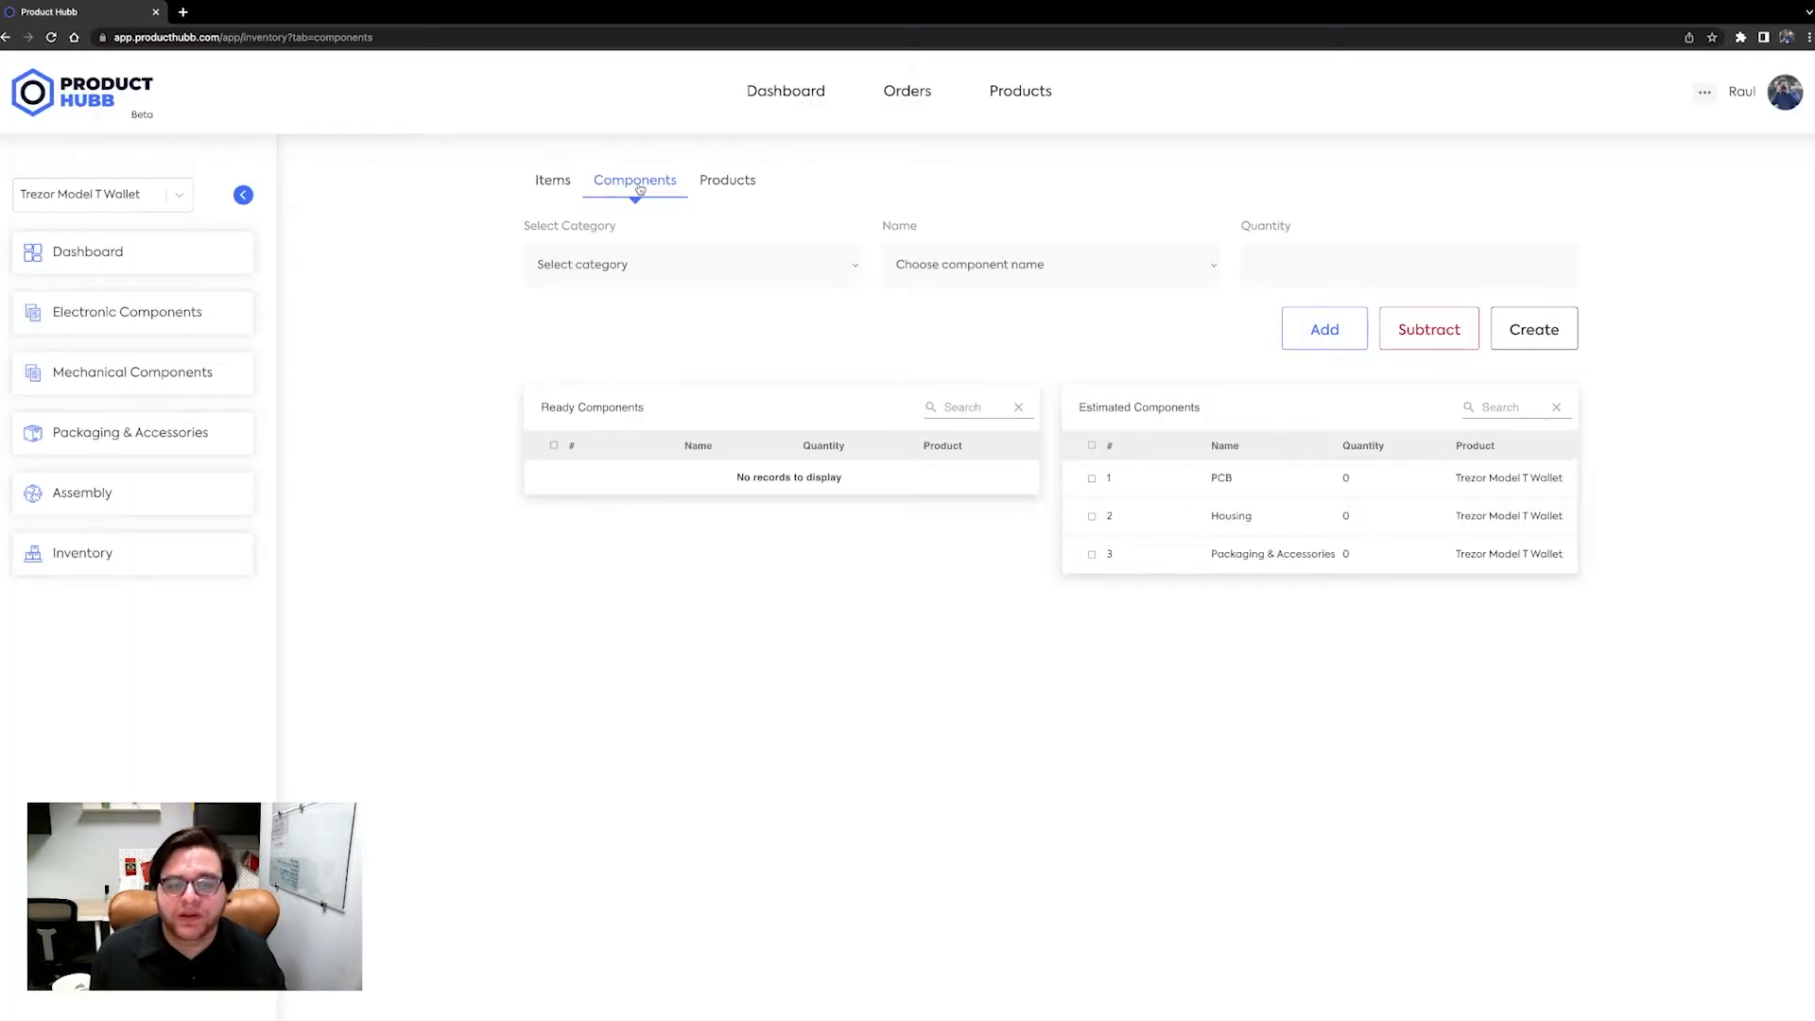
click(571, 273)
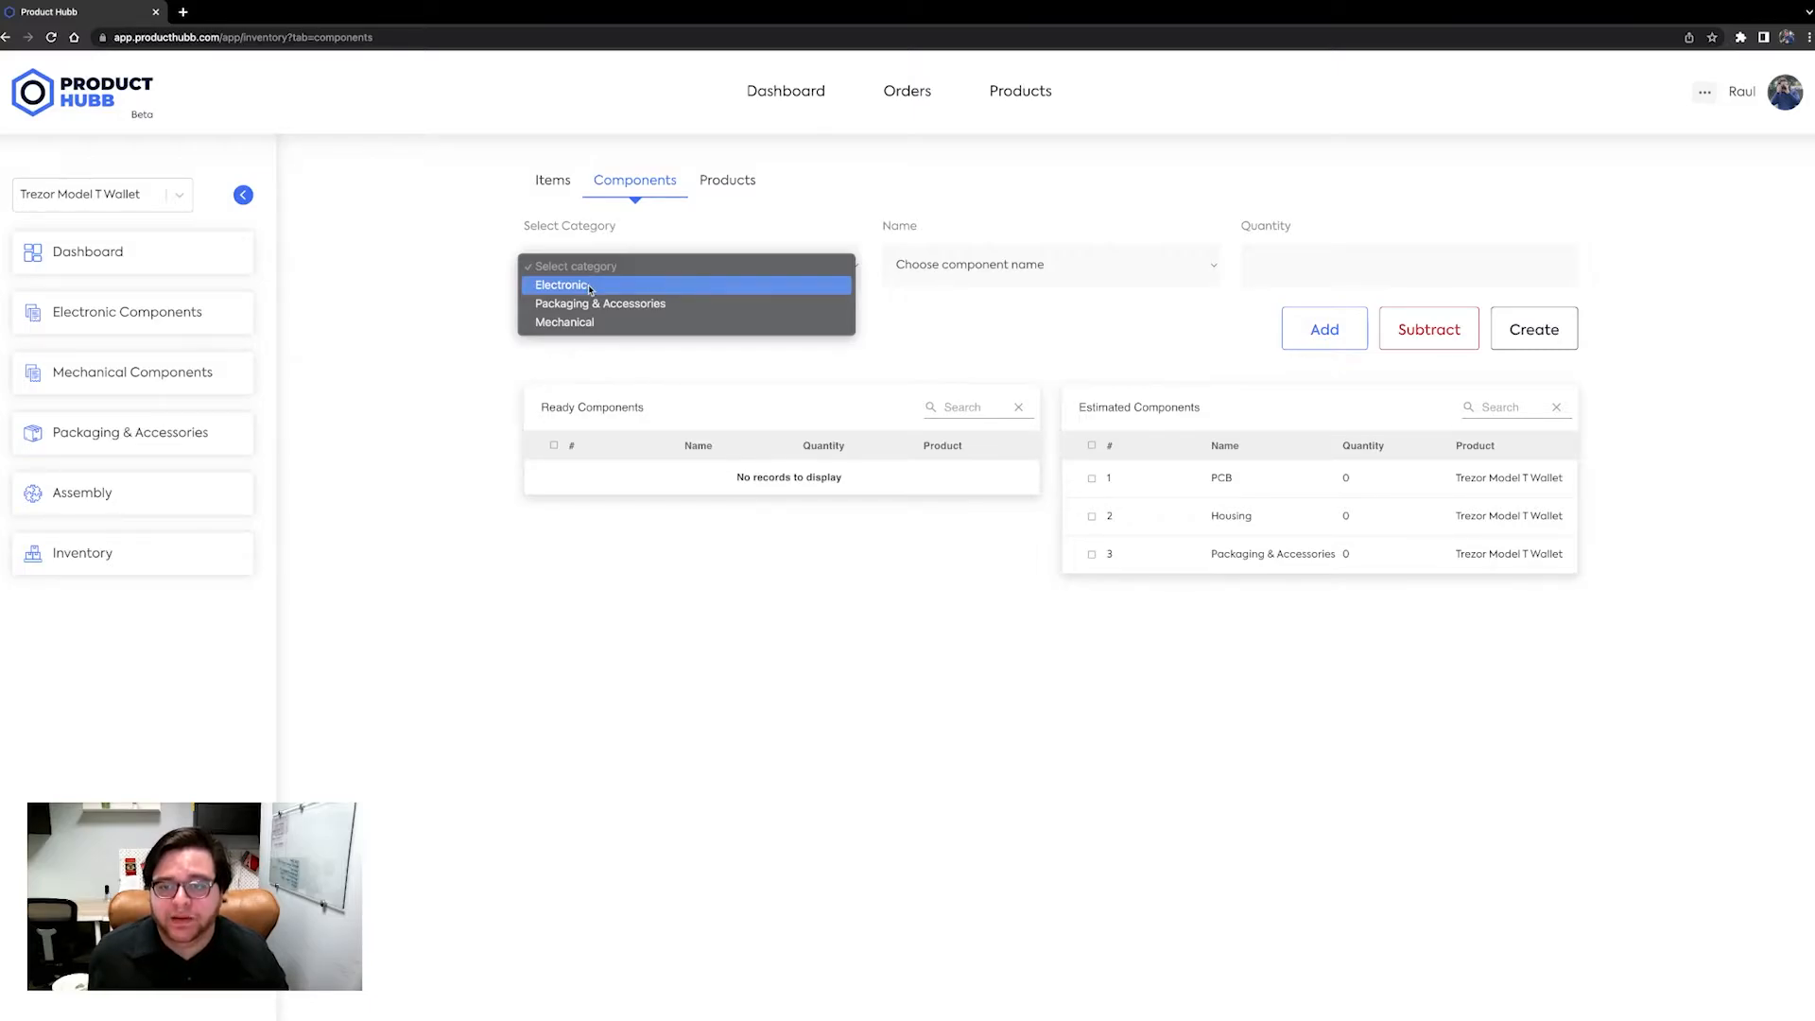
click(589, 286)
click(935, 274)
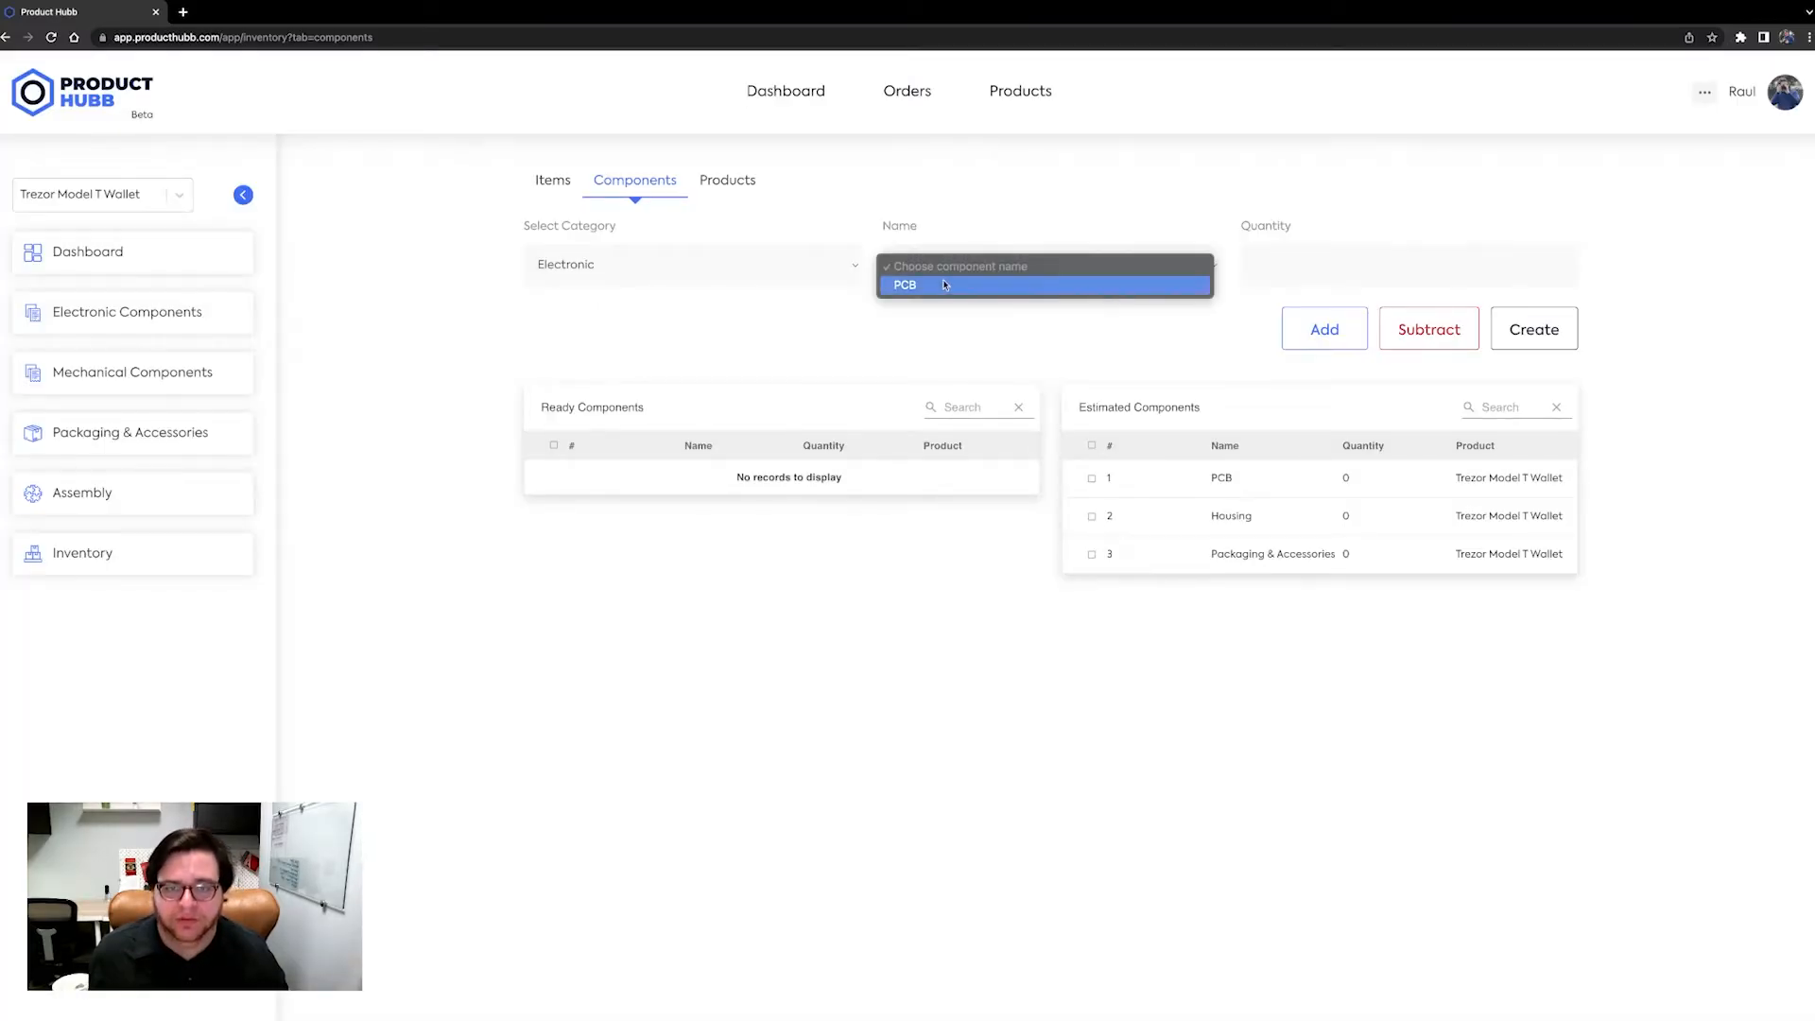
click(947, 287)
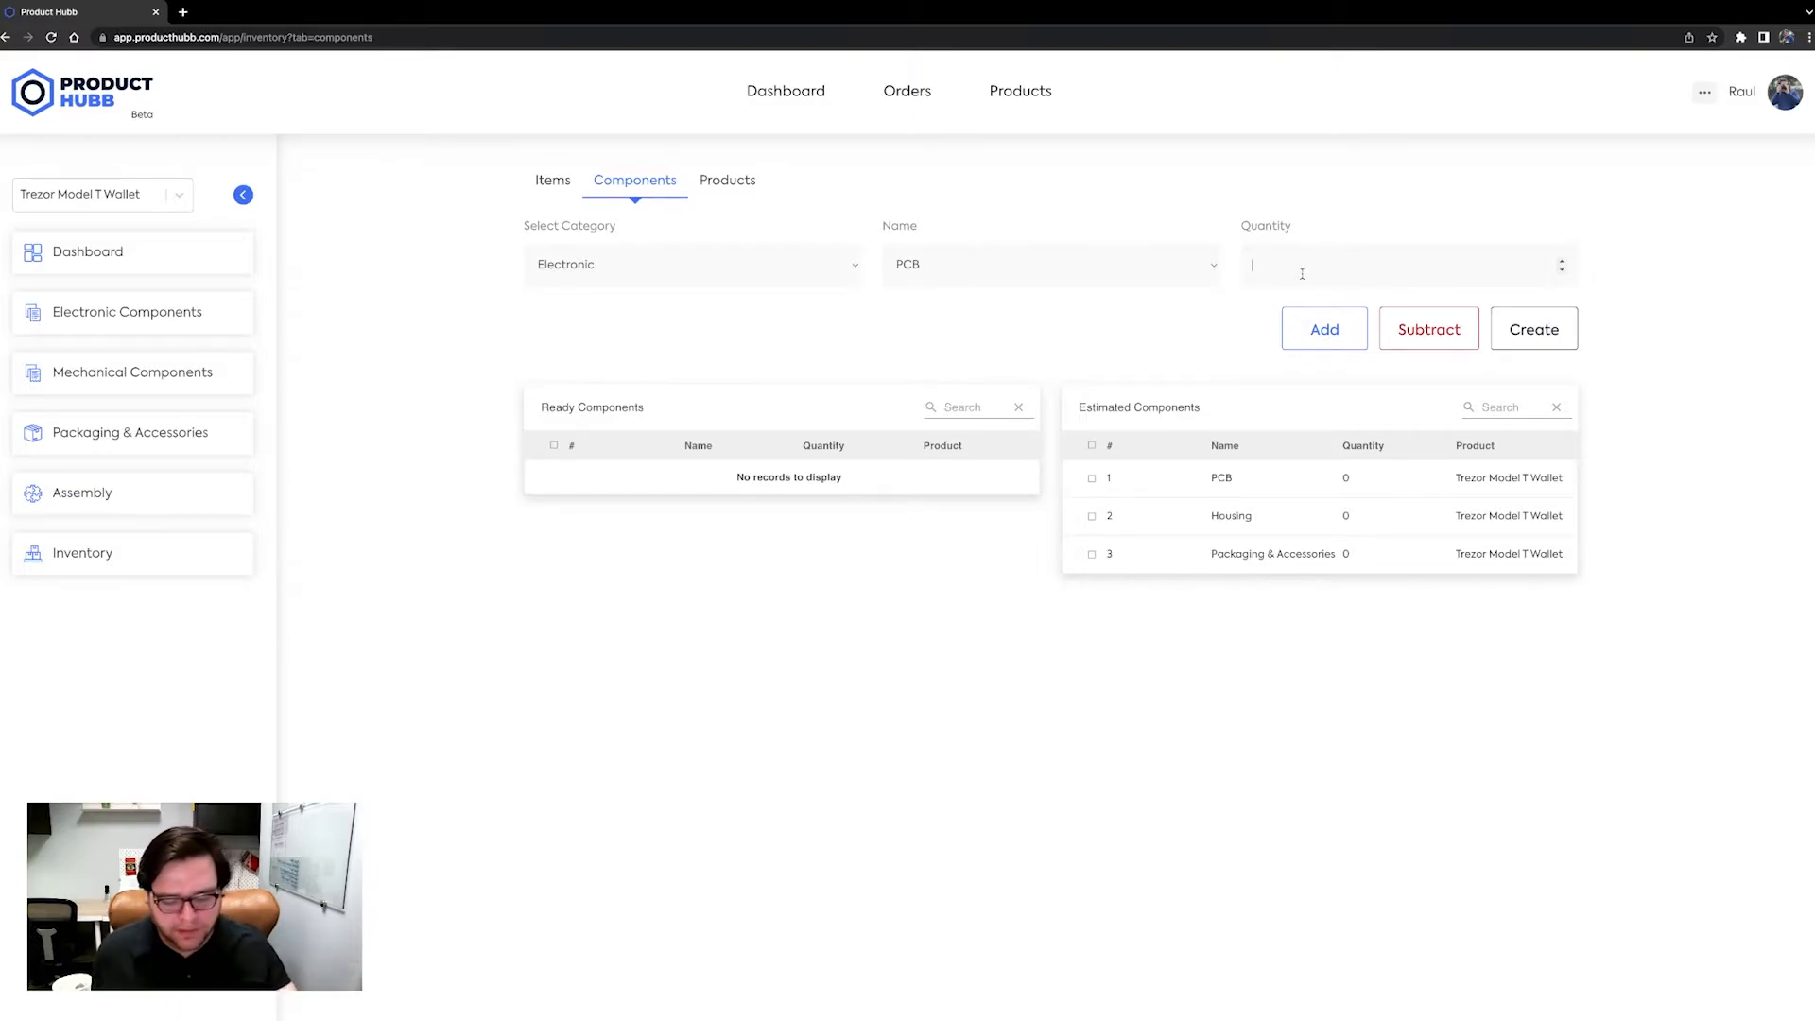
text(000)
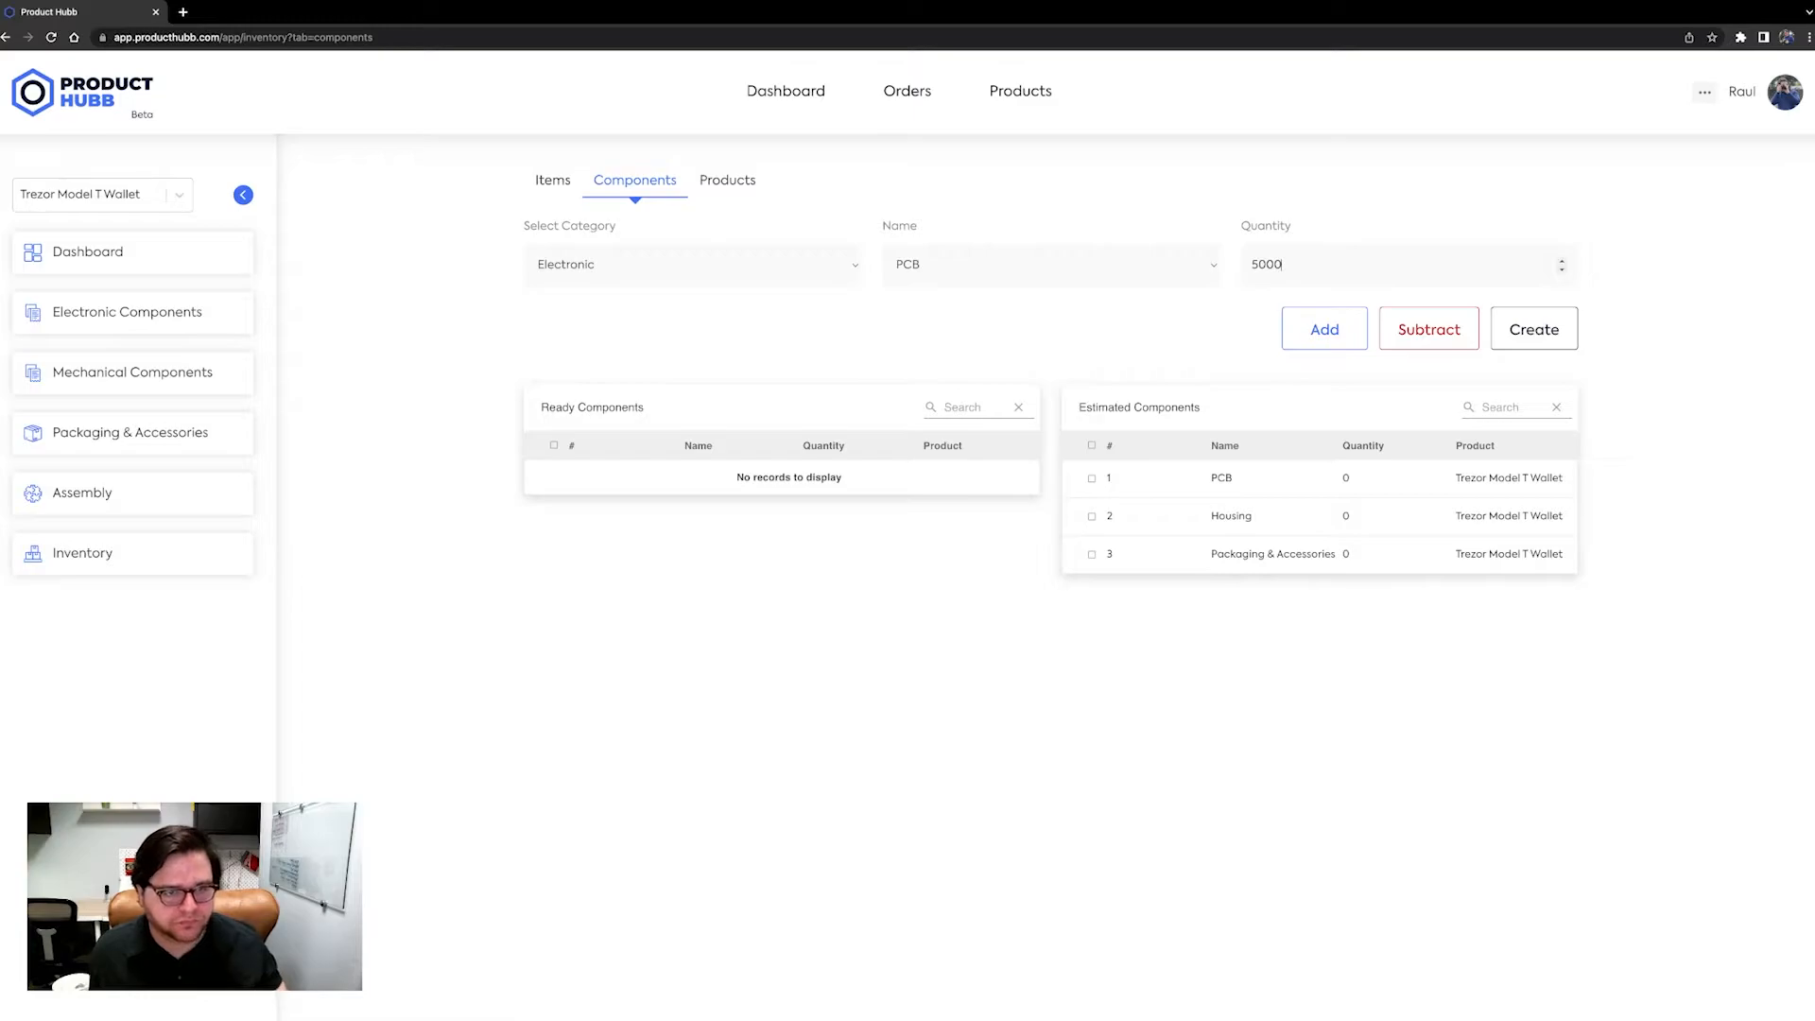
click(1324, 322)
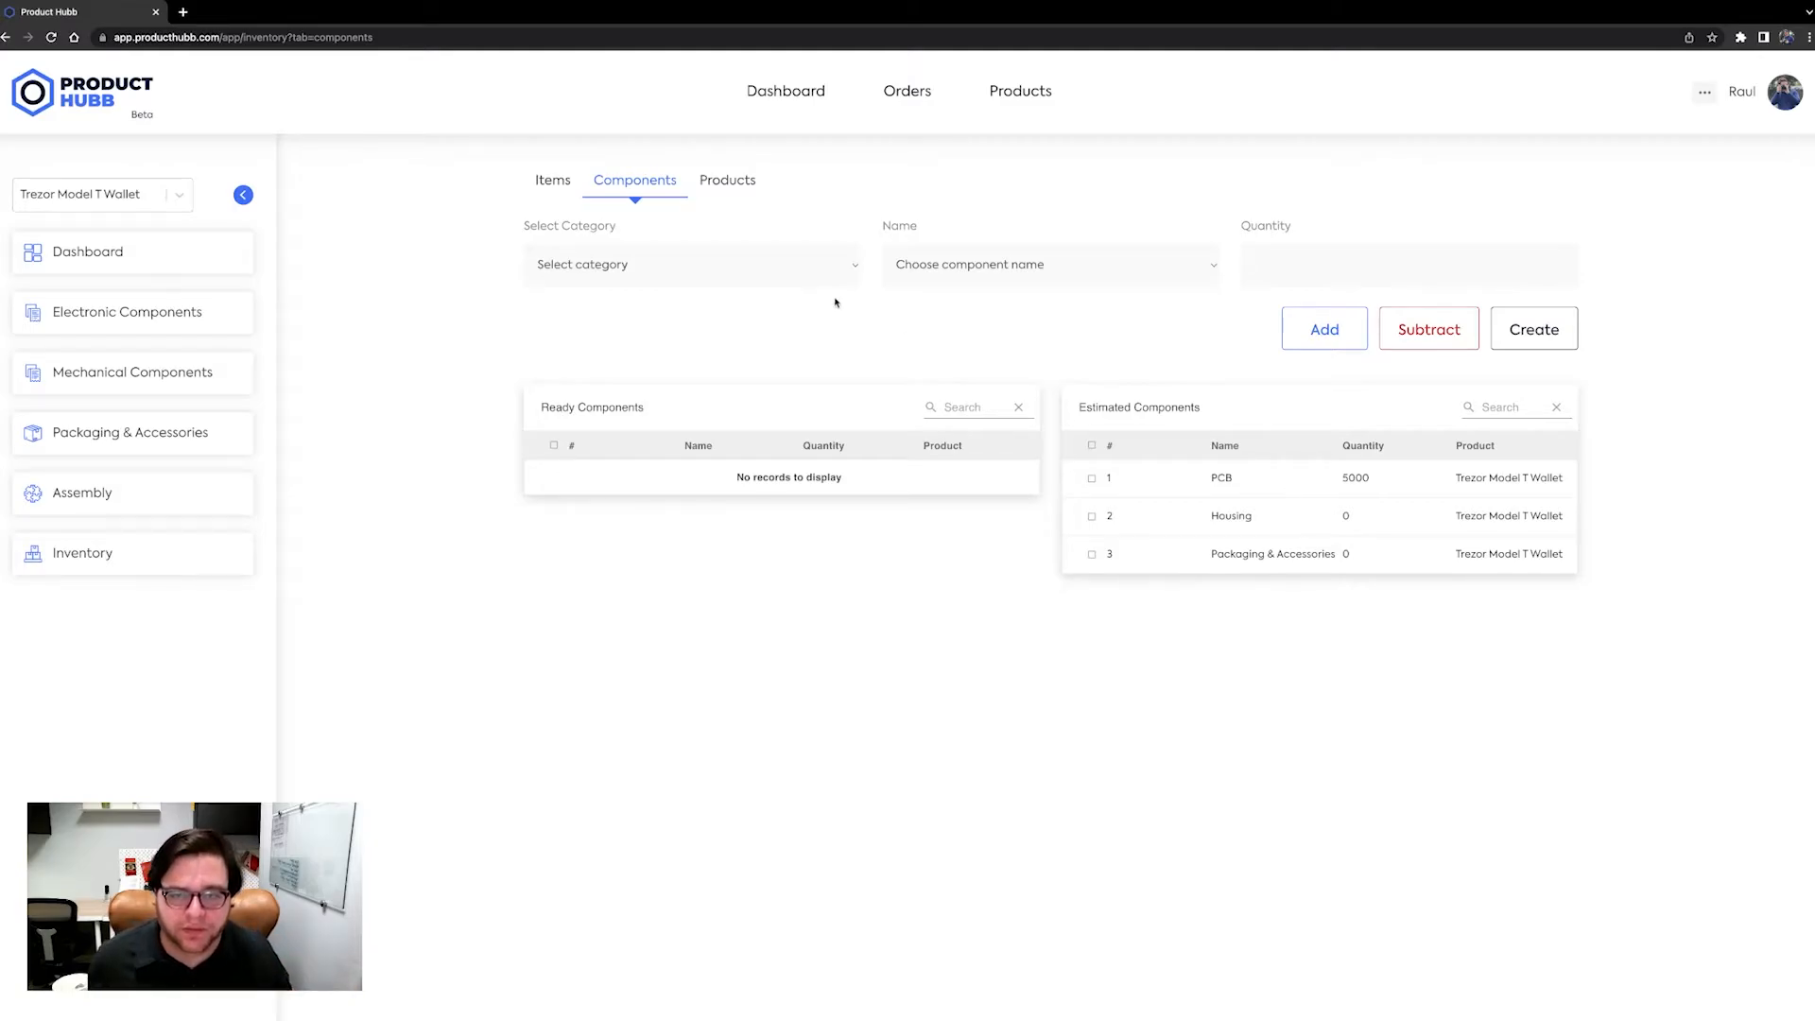
Add 4000 components in the Packaging & Accessories category.
click(806, 280)
click(793, 306)
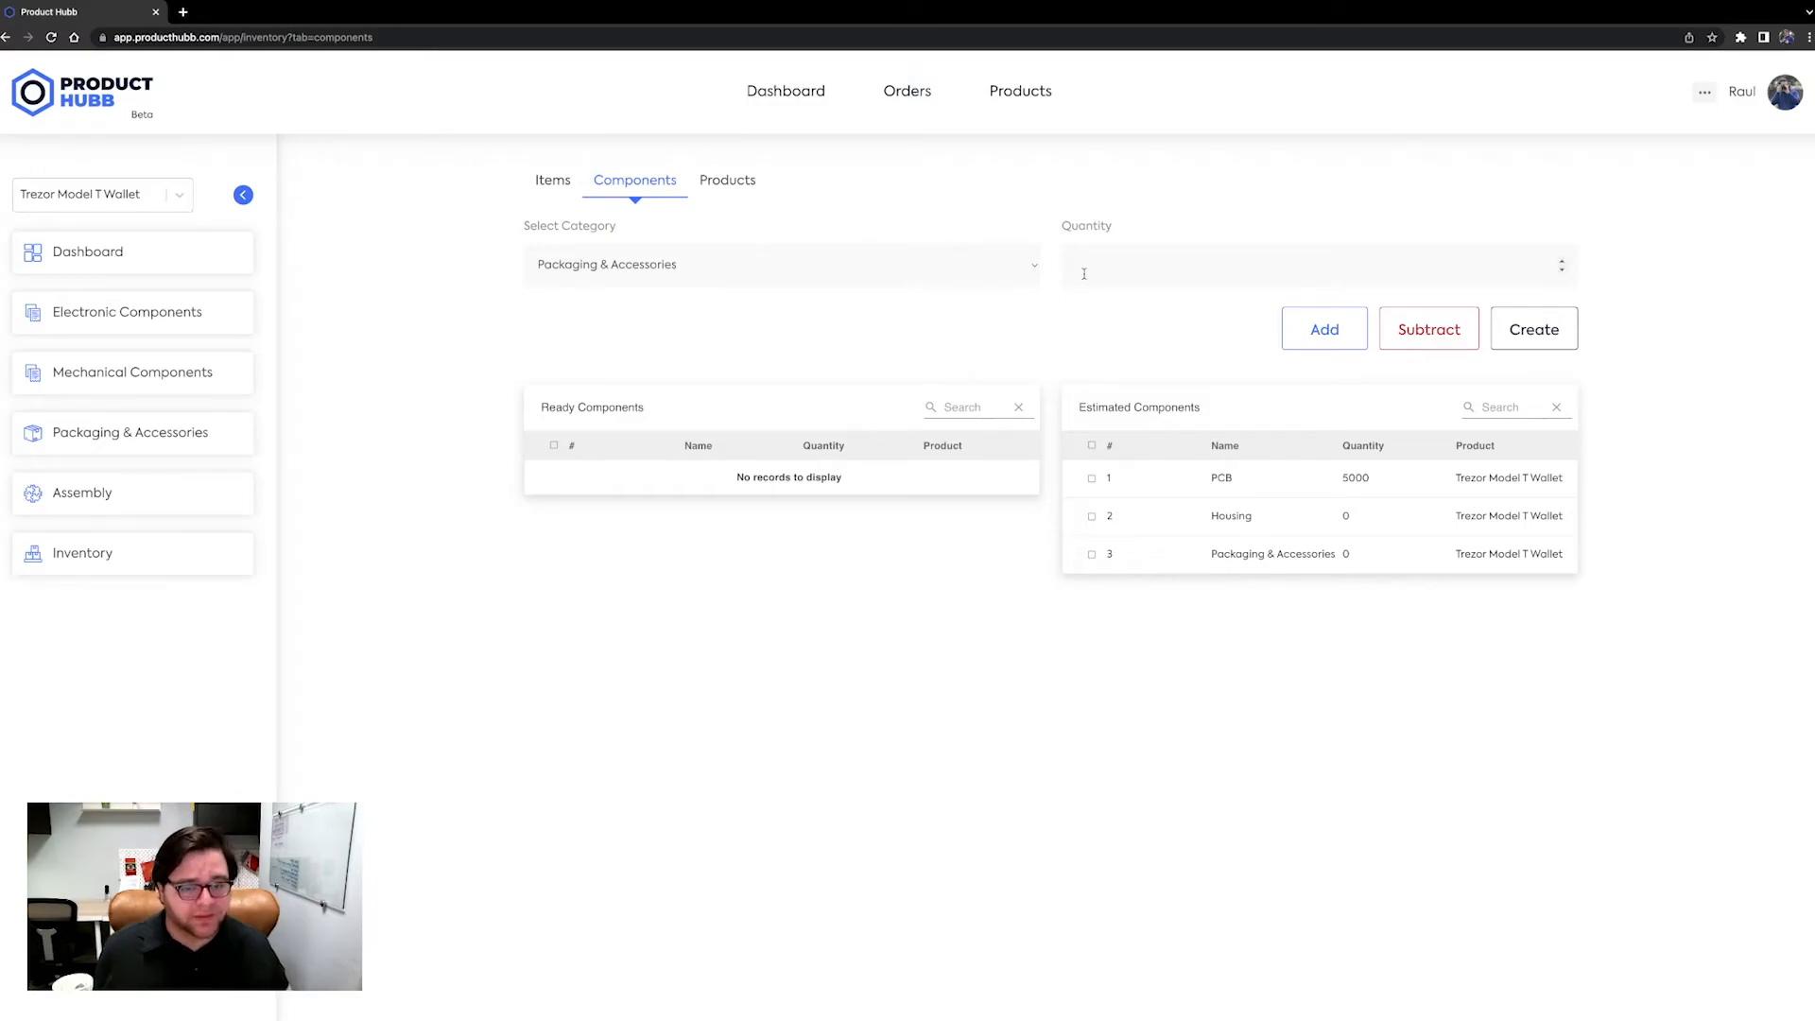
text(4000)
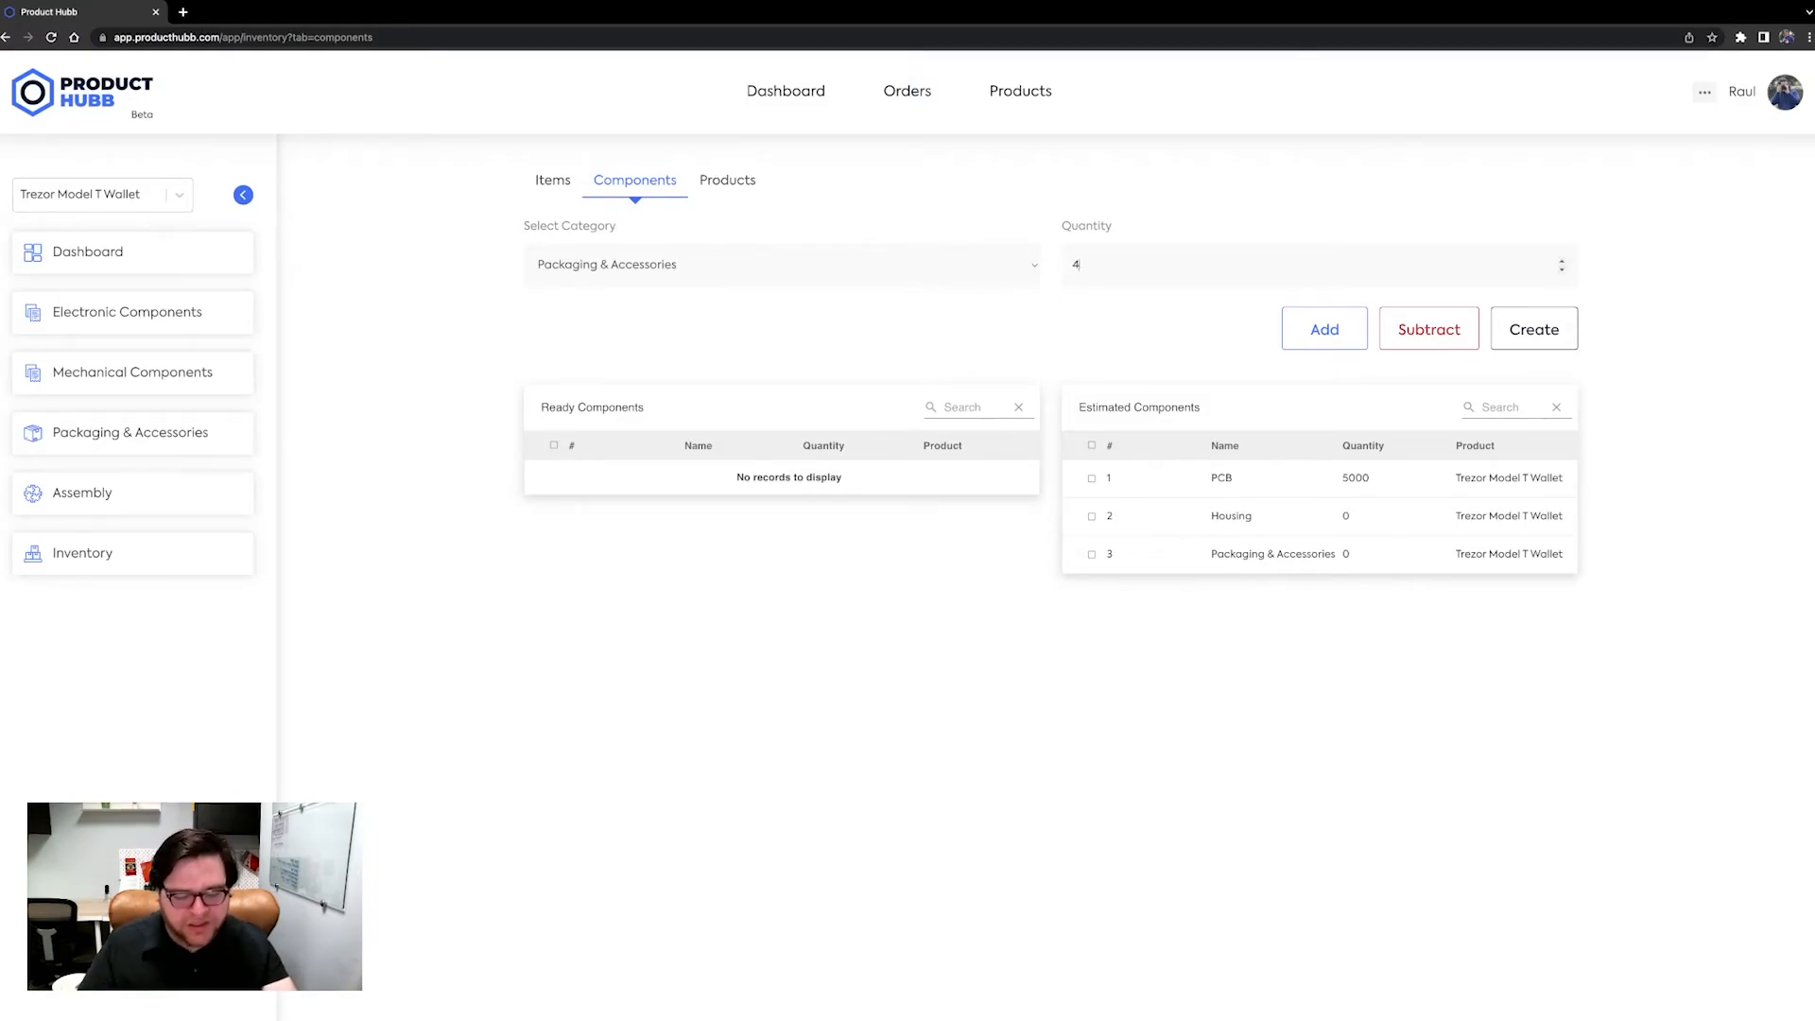
click(1354, 338)
Add 4000 Housing components in the Mechanical category.
click(771, 265)
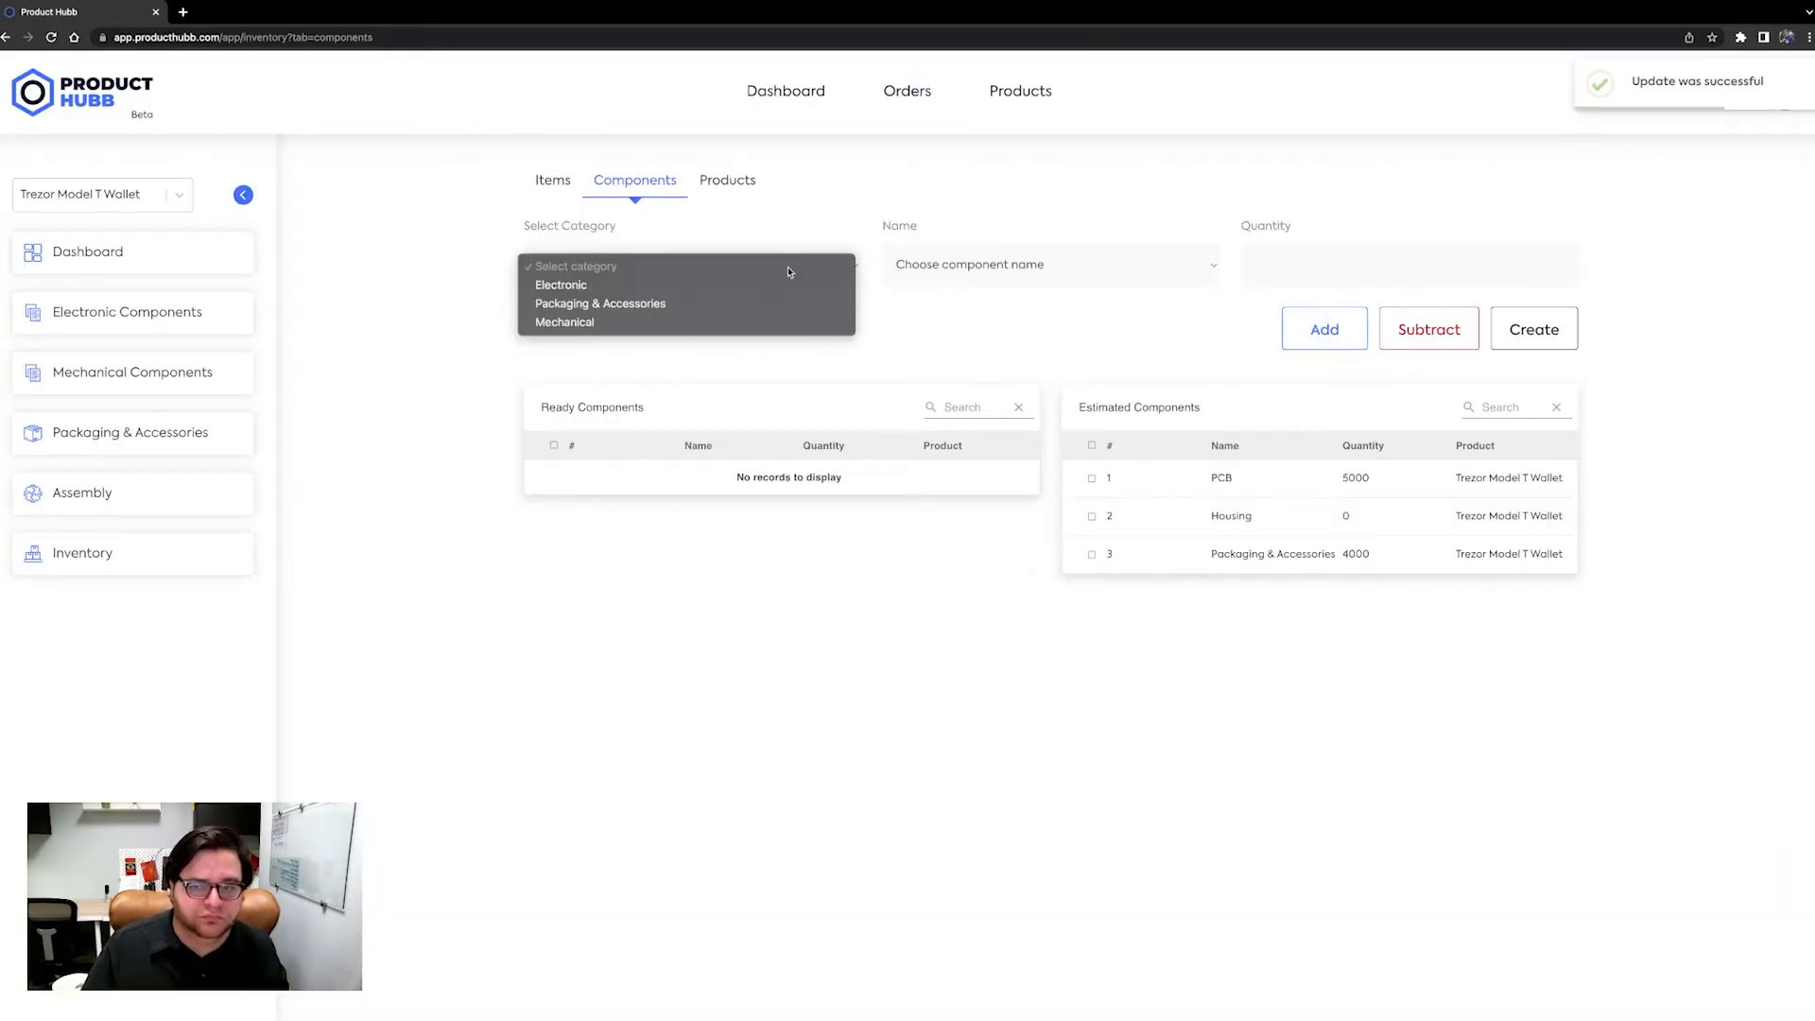
click(770, 321)
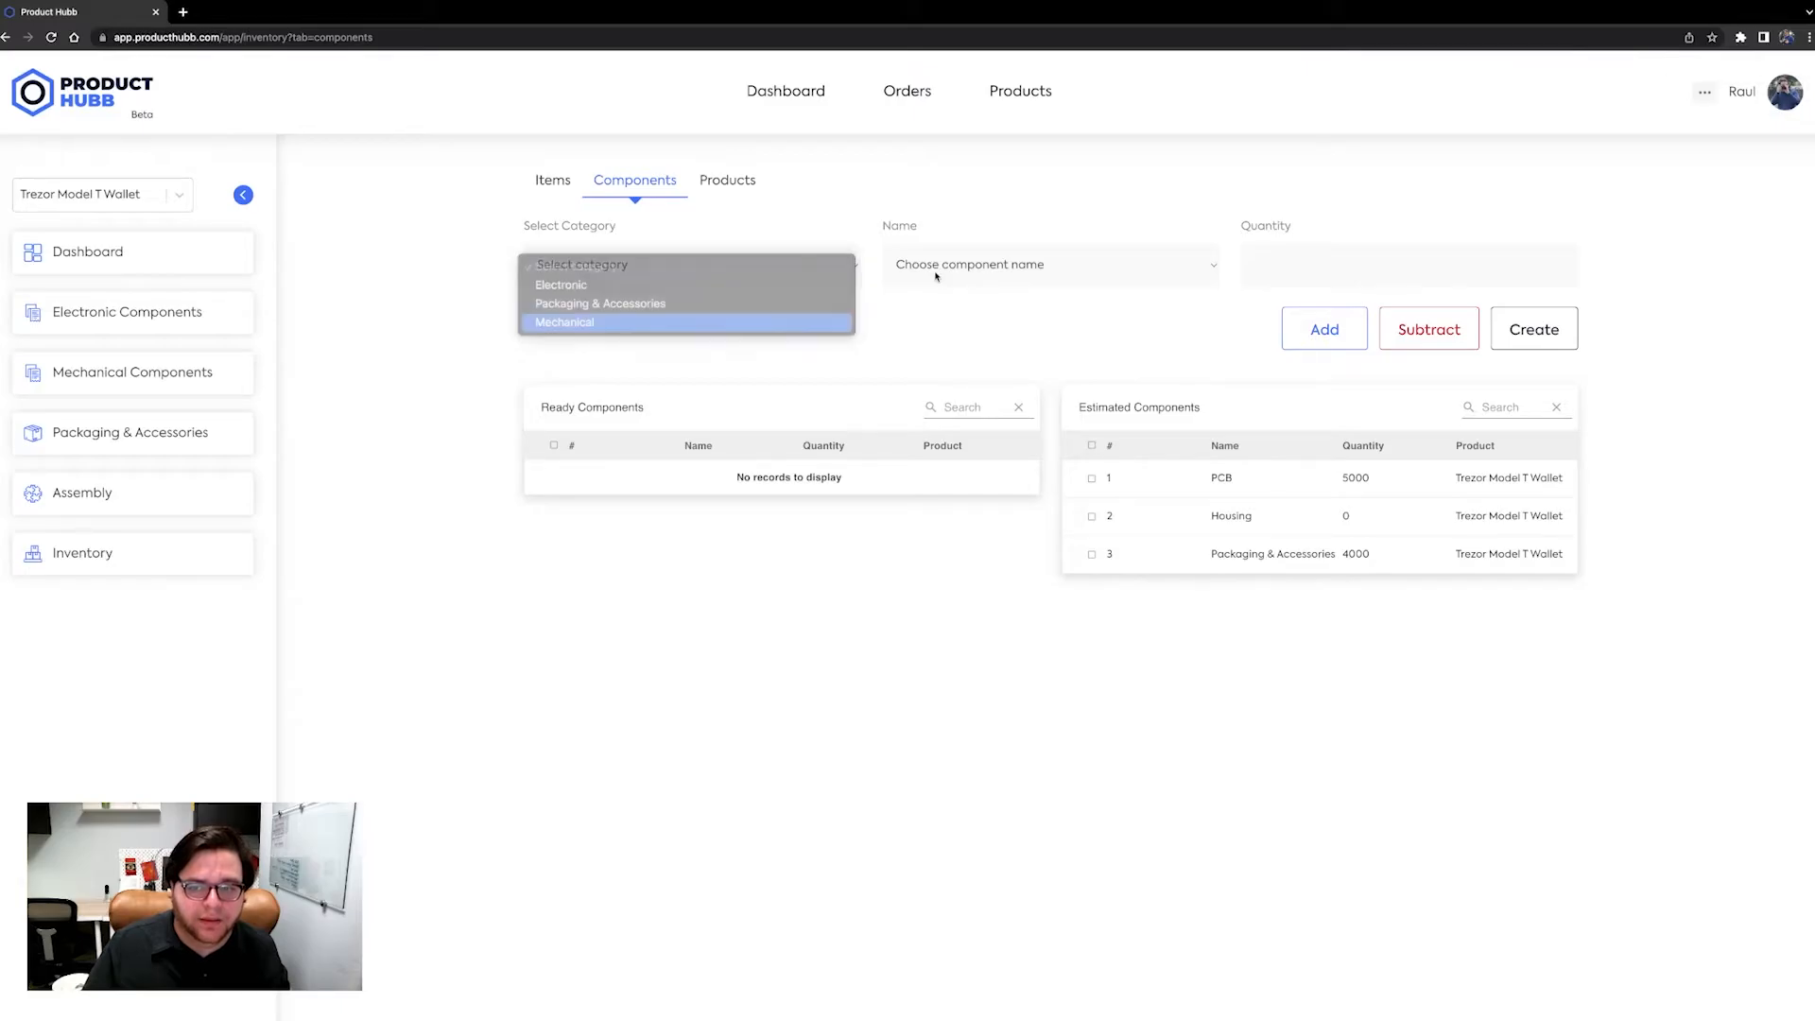
click(941, 270)
click(955, 286)
click(1272, 257)
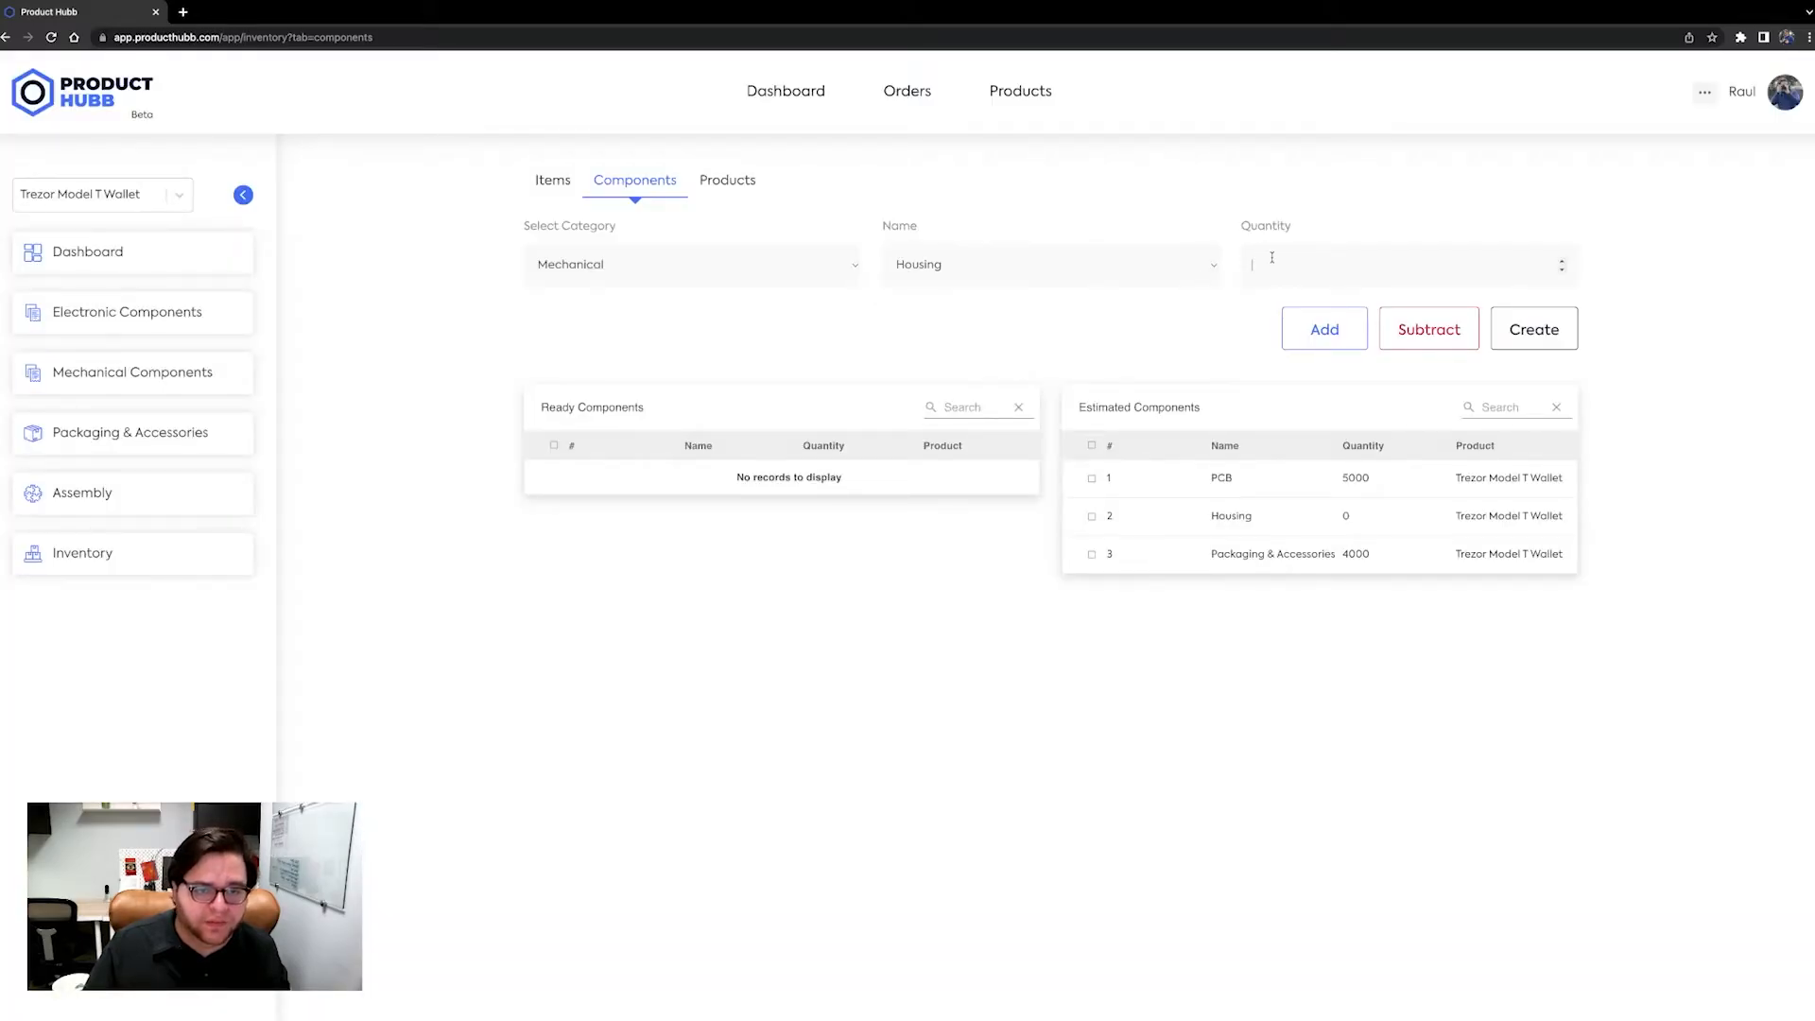
text(4000)
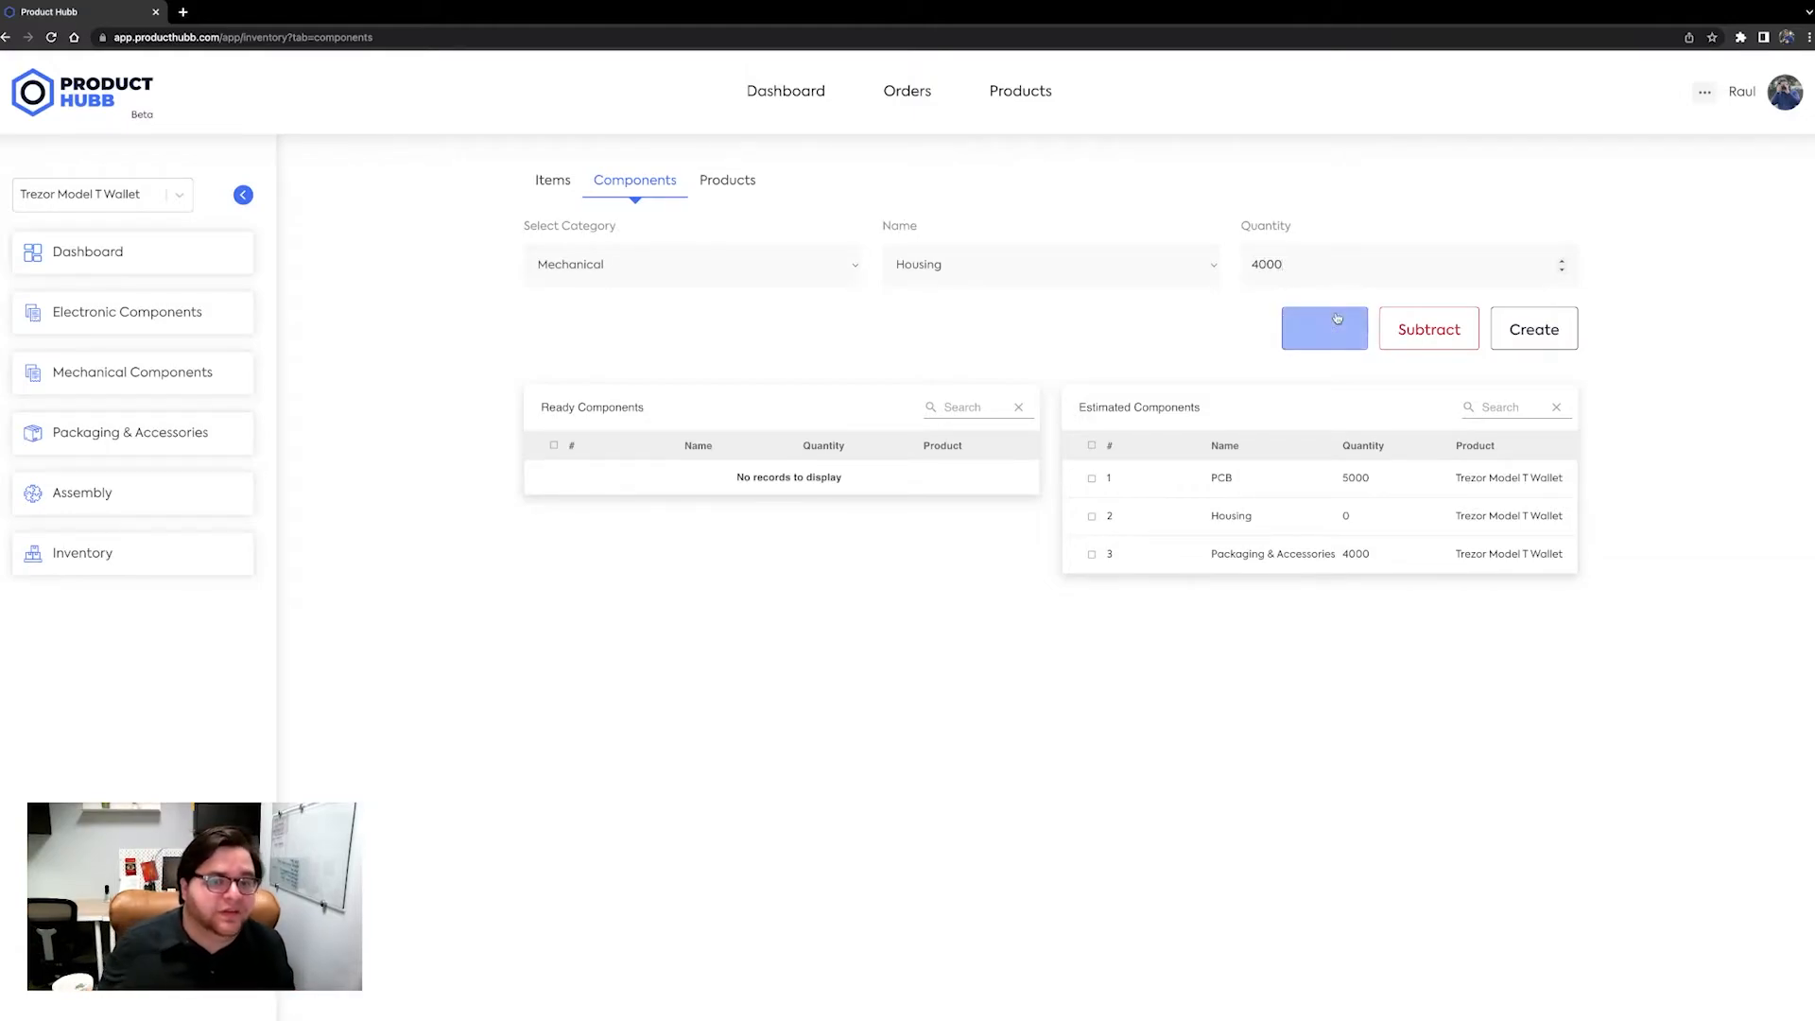
click(1310, 329)
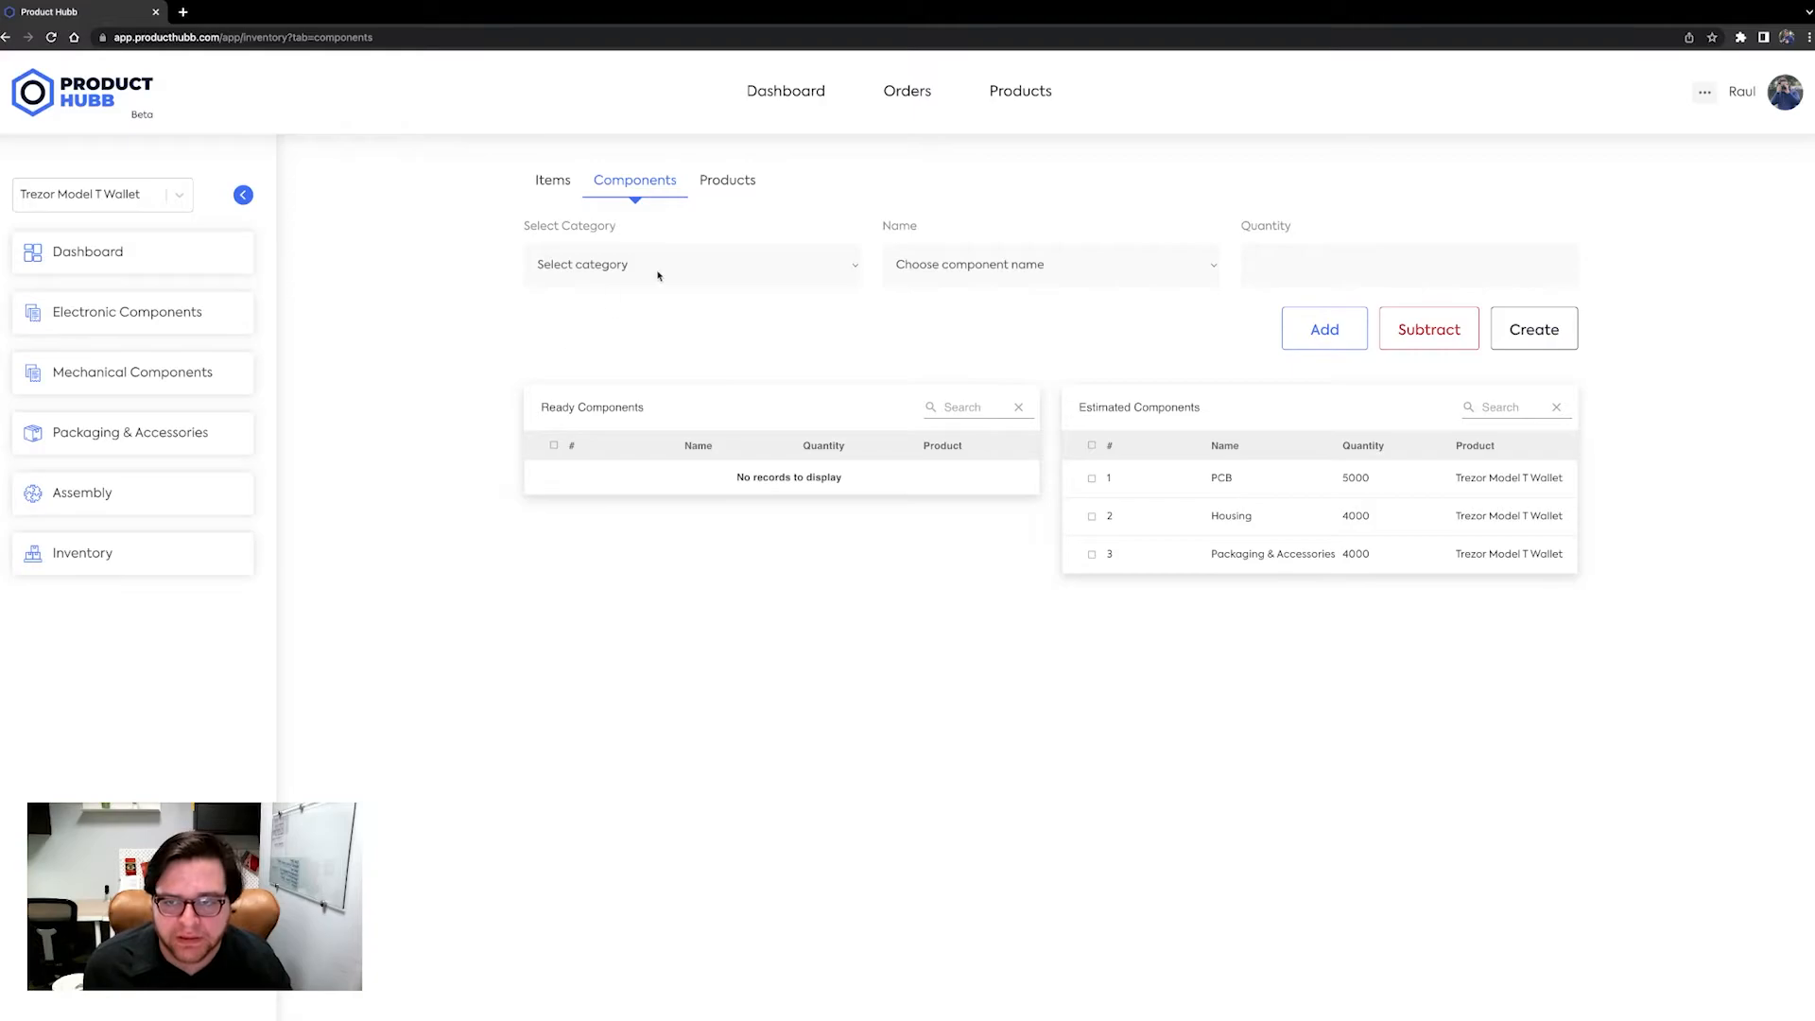
Return to the Items list and review the item quantities.
click(556, 184)
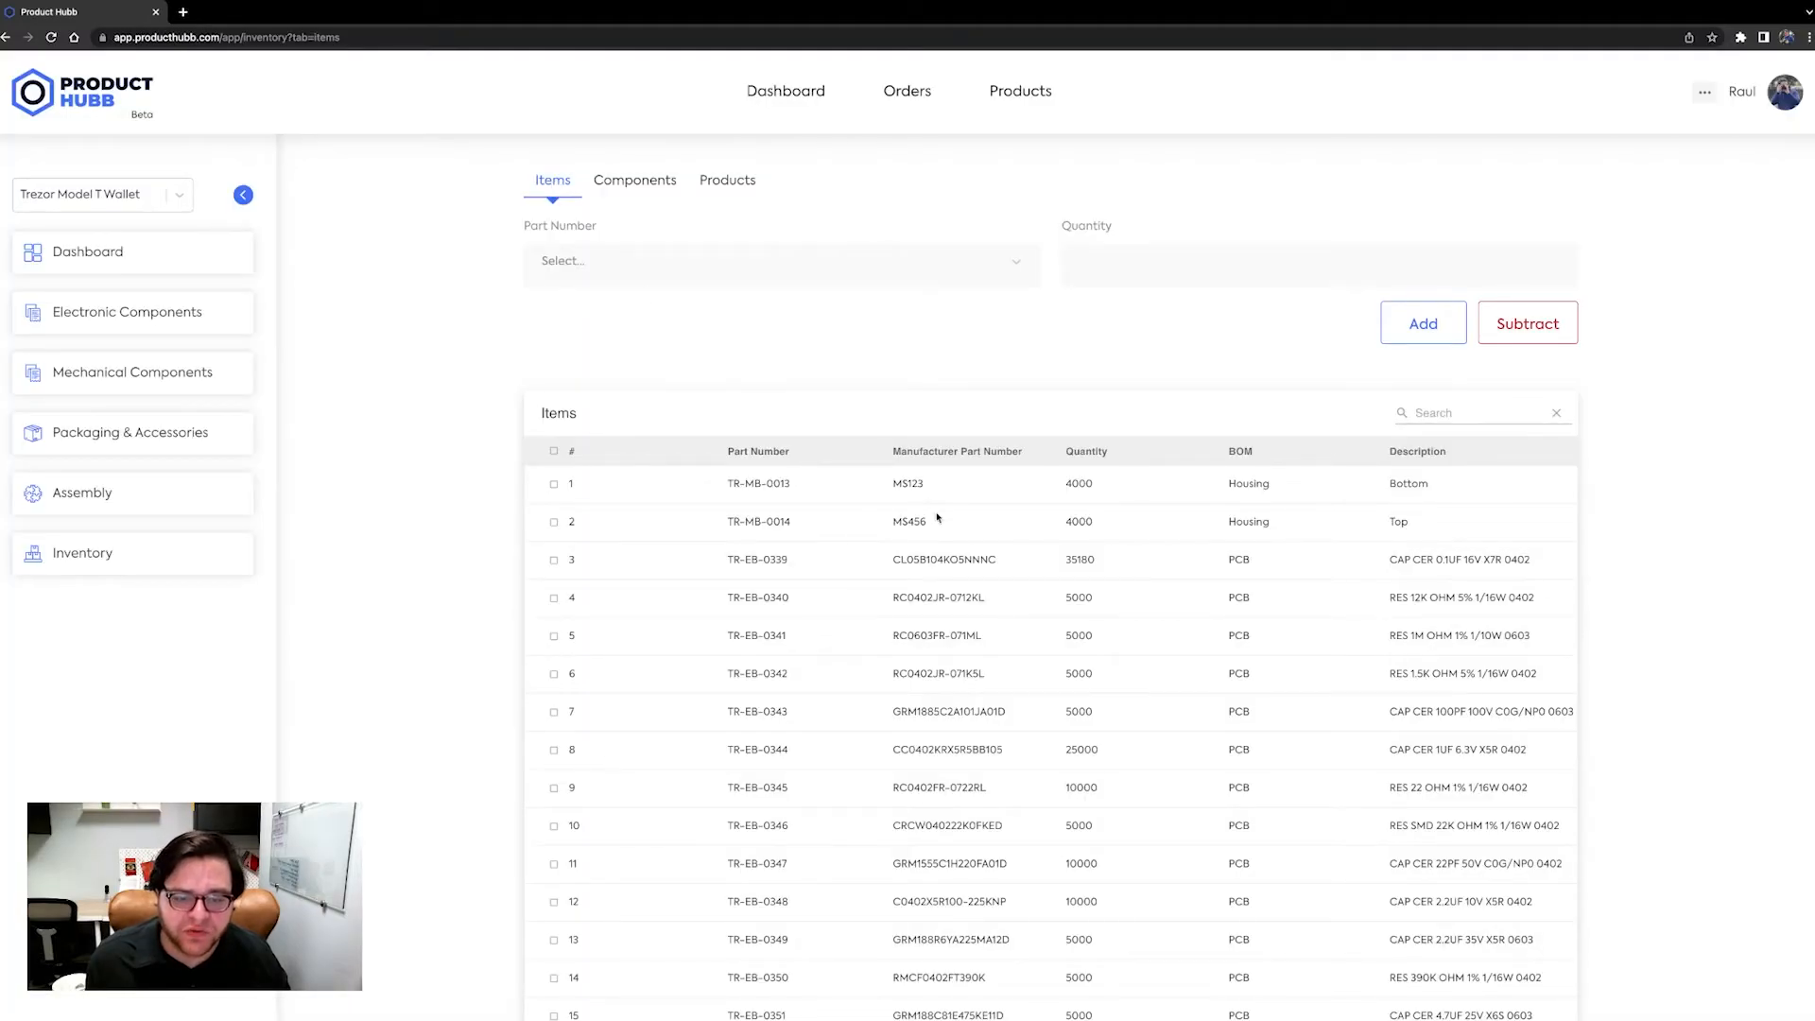
scroll(1025, 605, down, 3)
scroll(1024, 605, down, 1)
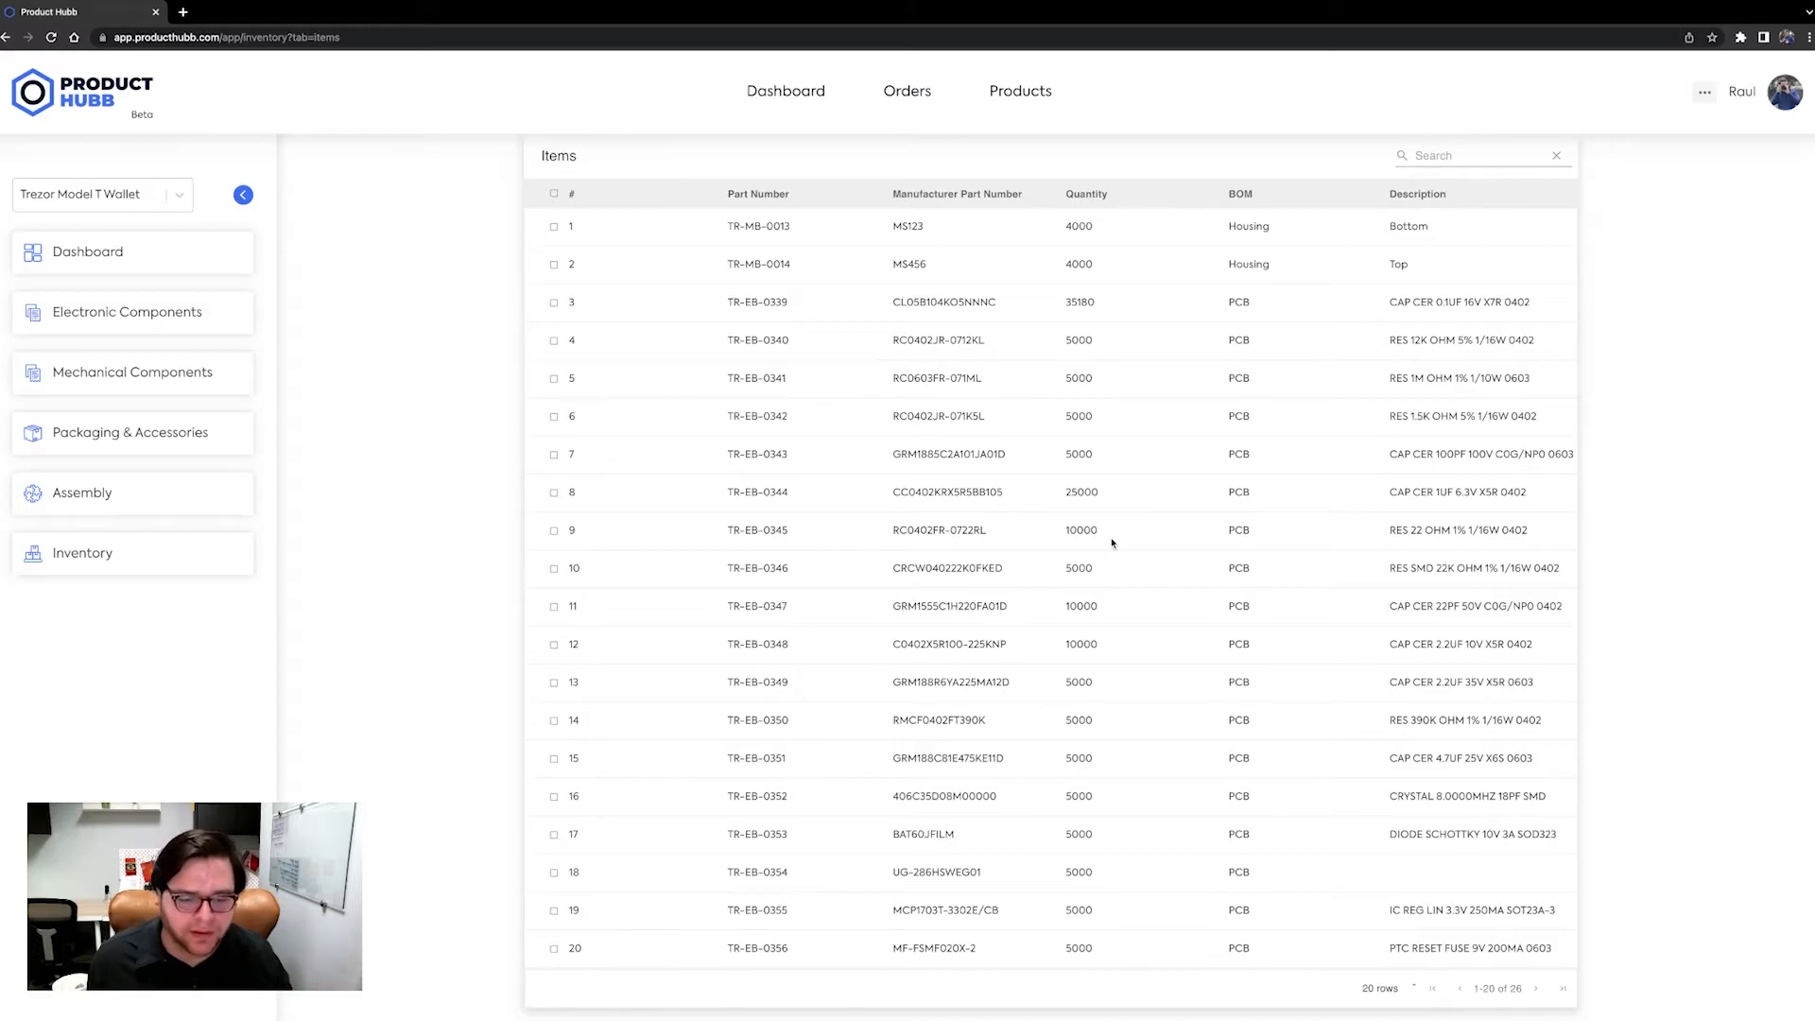
Page through the Items list to review the quantities of the remaining items on the second page.
scroll(1116, 557, down, 1)
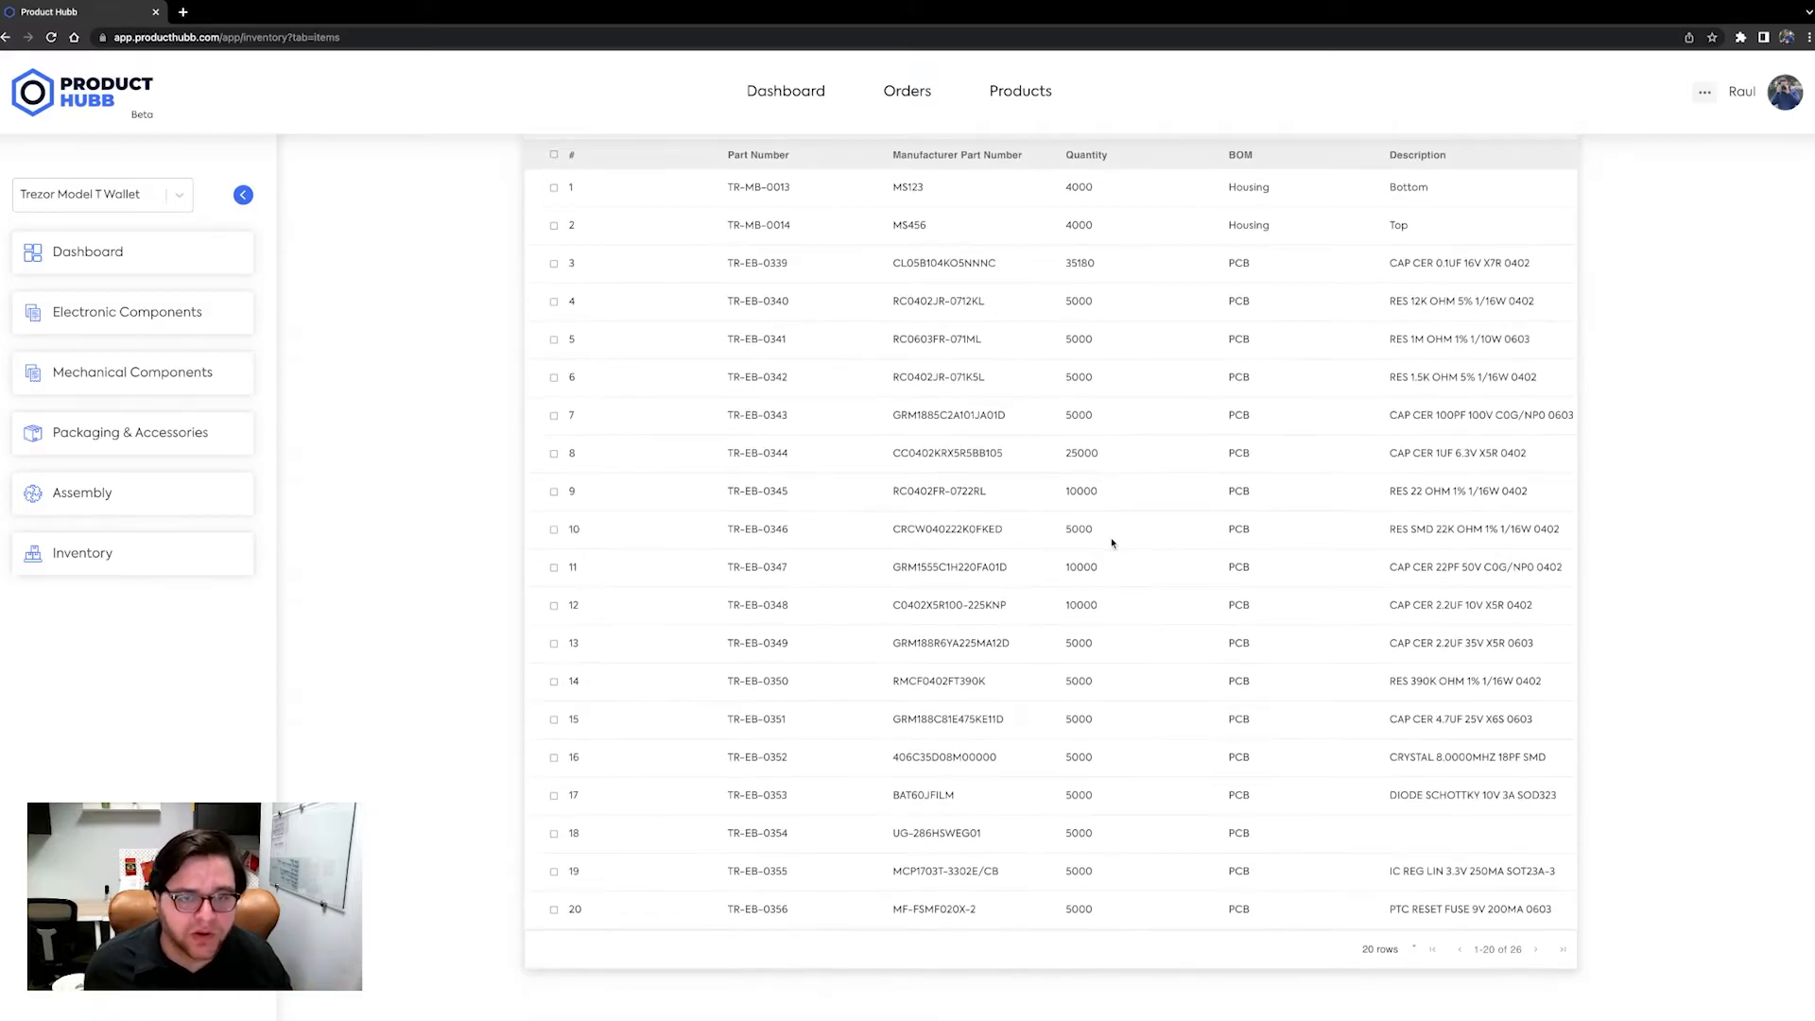
click(1535, 950)
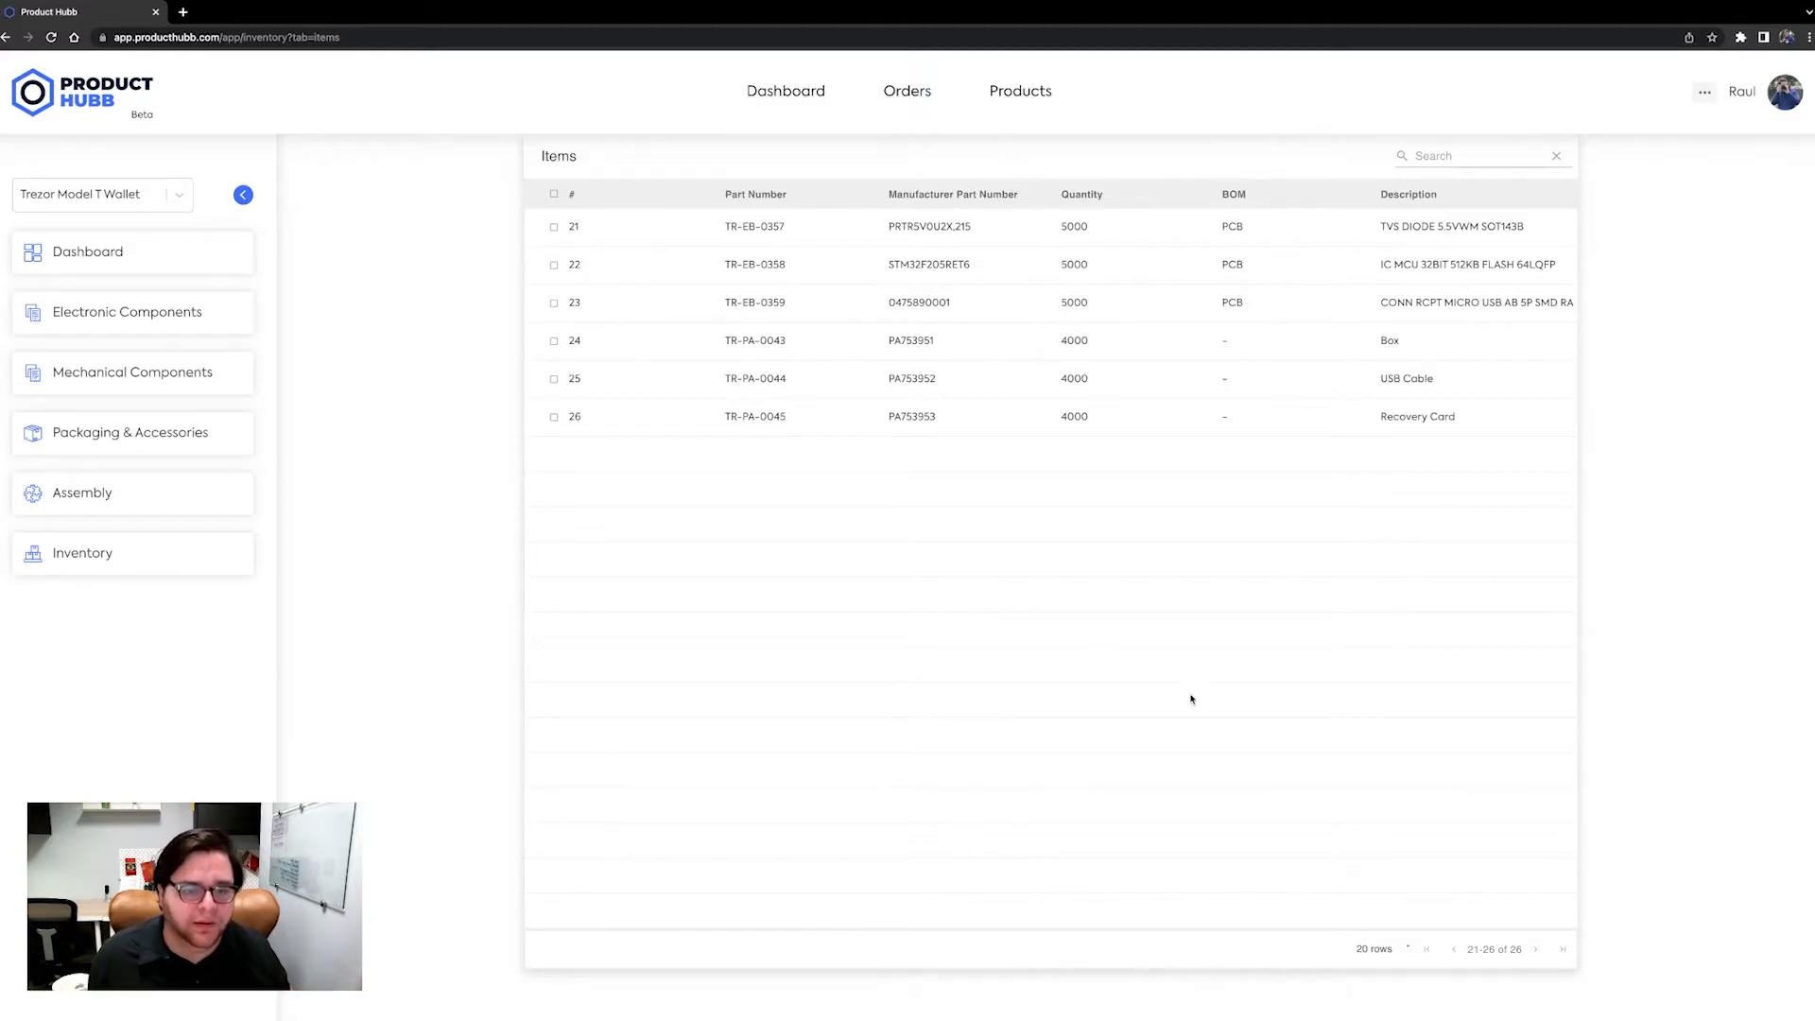
scroll(1342, 785, up, 2)
scroll(1342, 786, down, 2)
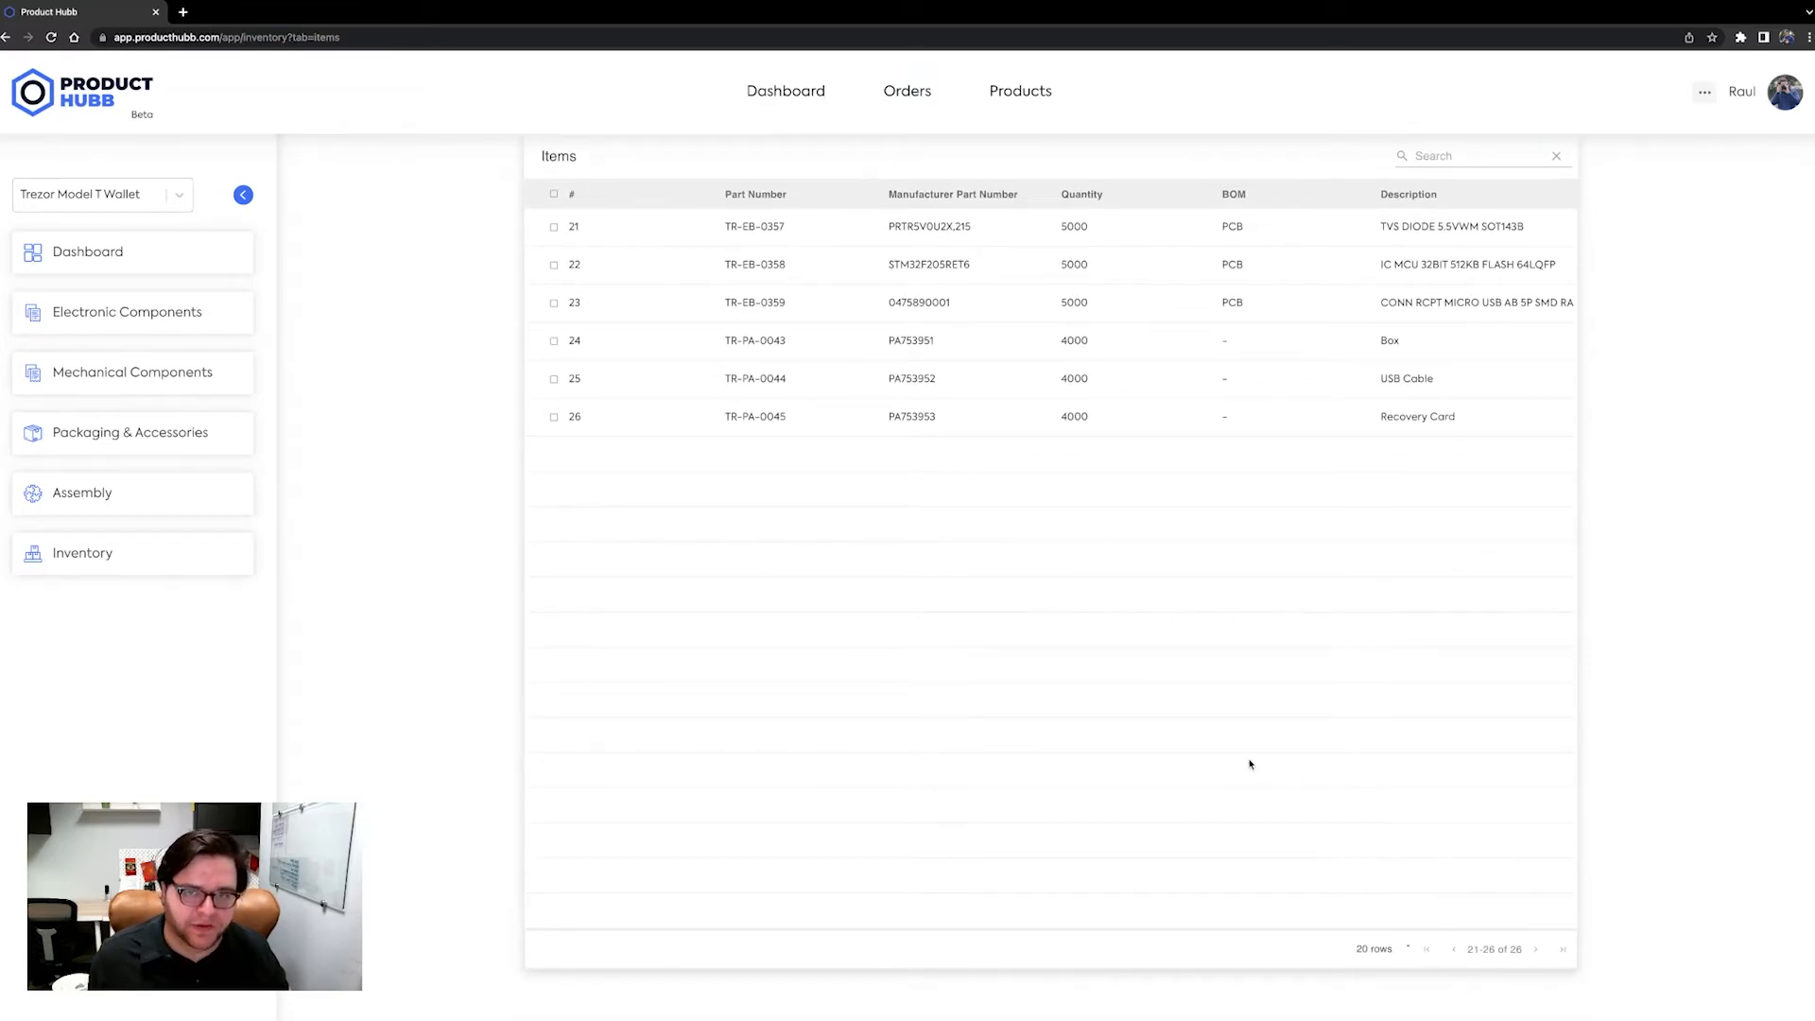
scroll(1249, 764, up, 3)
Open the Products inventory and check the estimated quantity of Trezor Model T Wallet products.
click(645, 182)
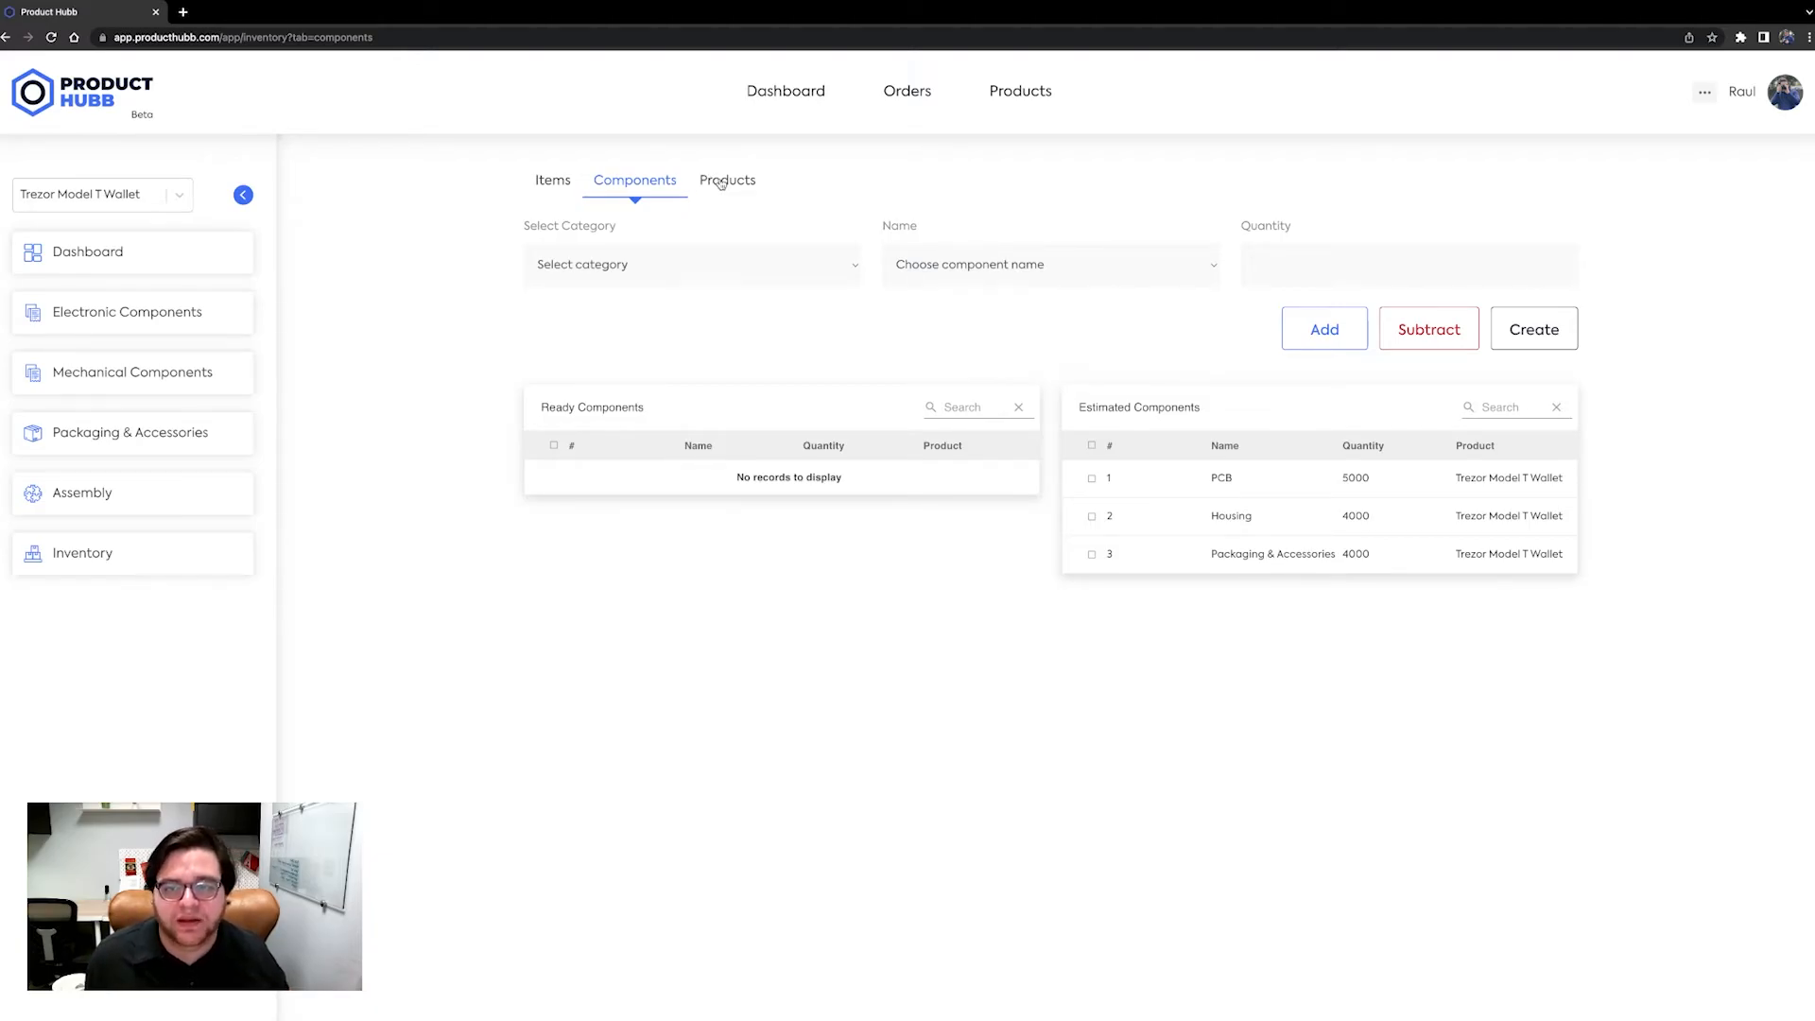
click(721, 184)
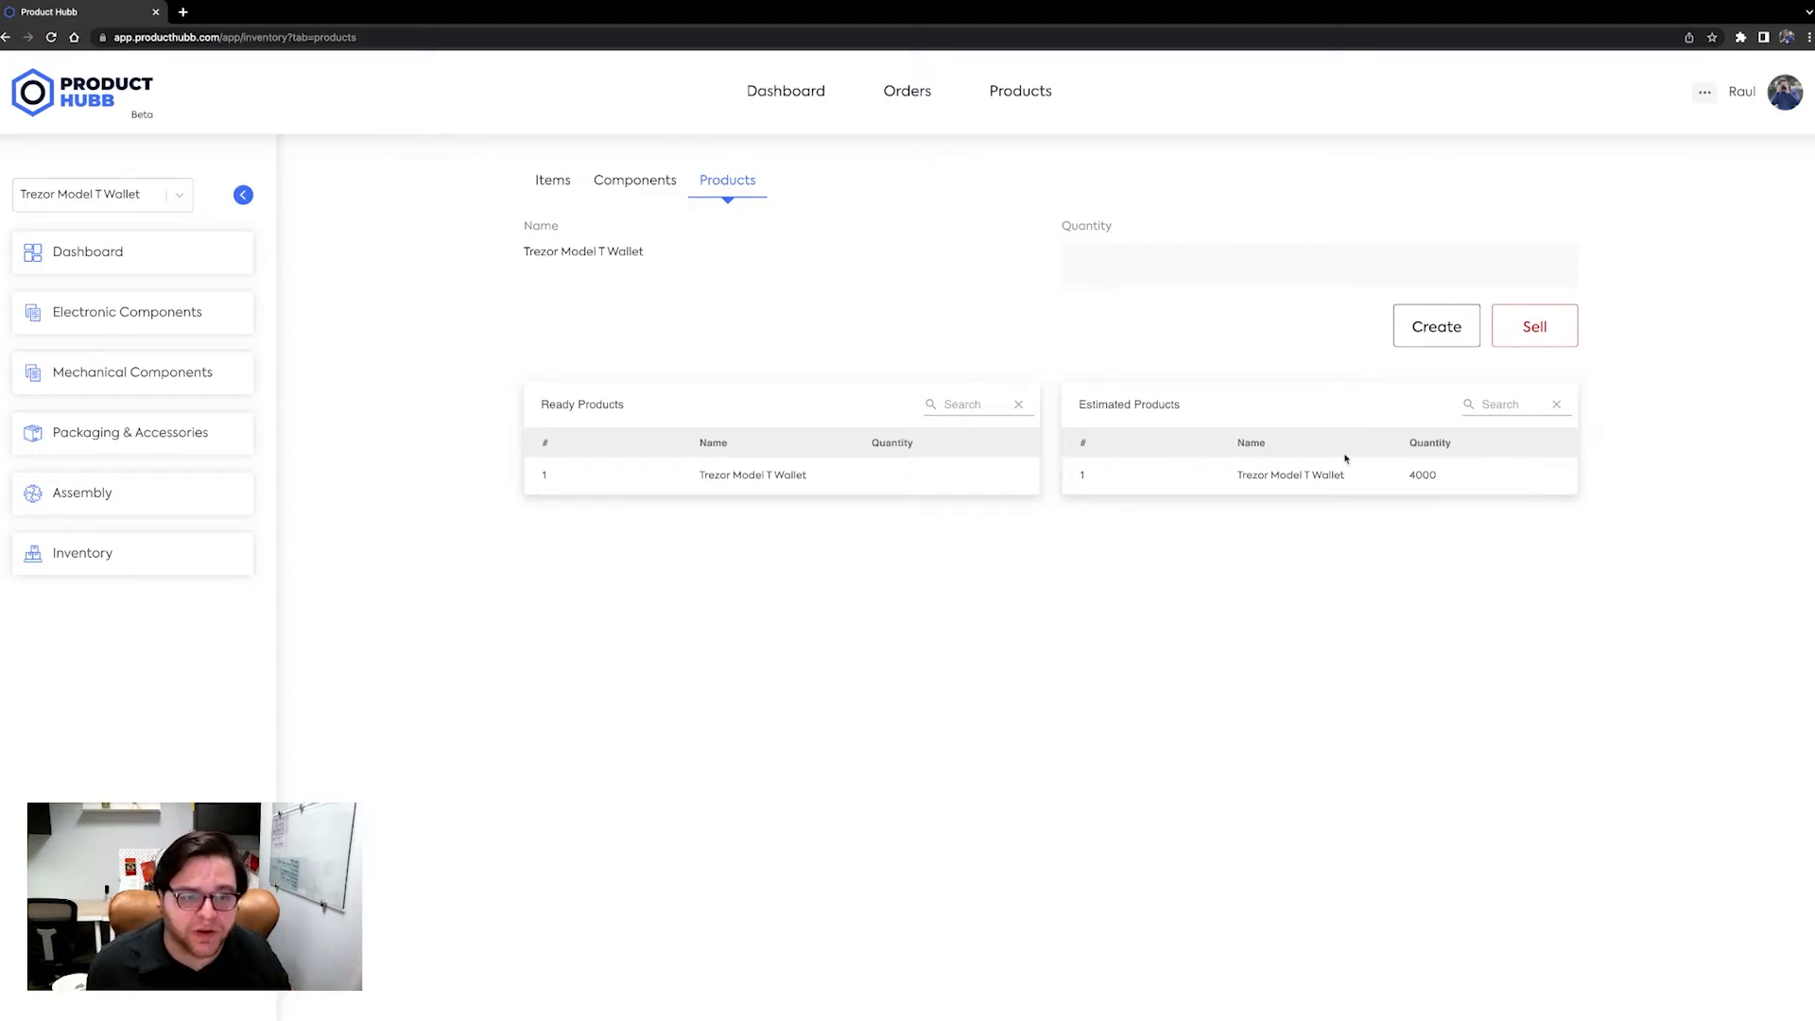
drag(1235, 471, 1450, 491)
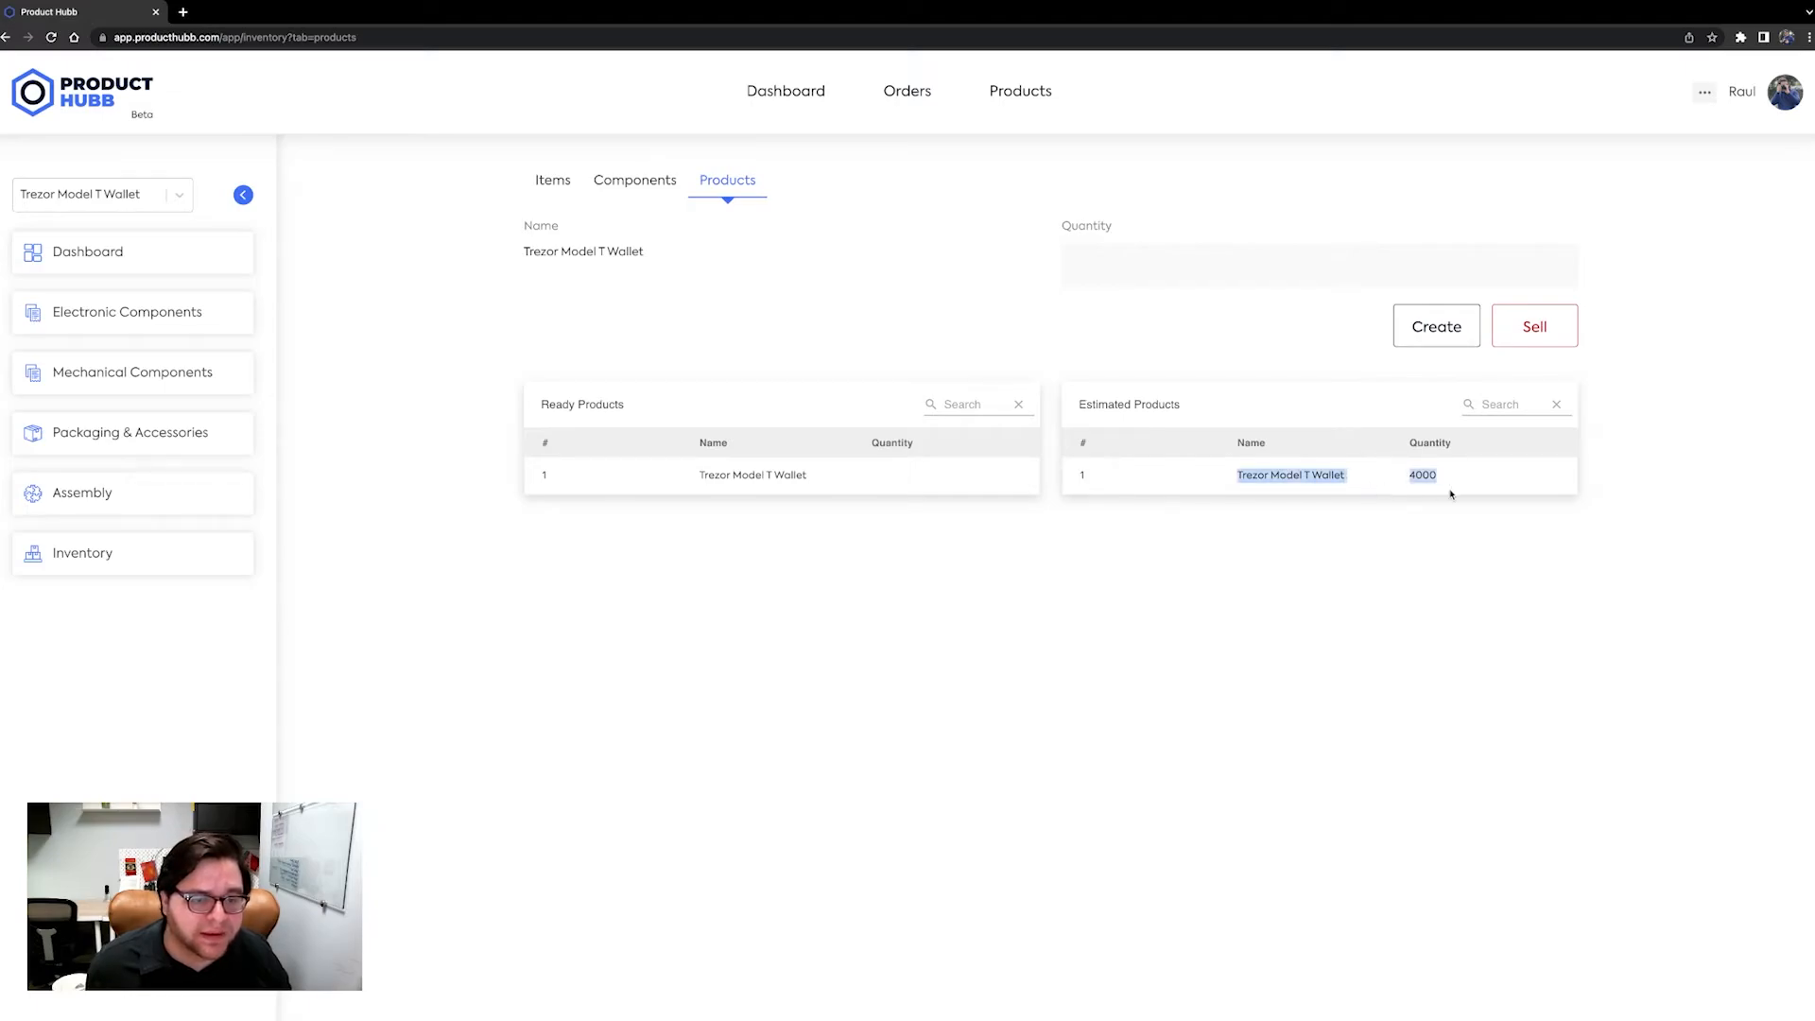
click(1455, 576)
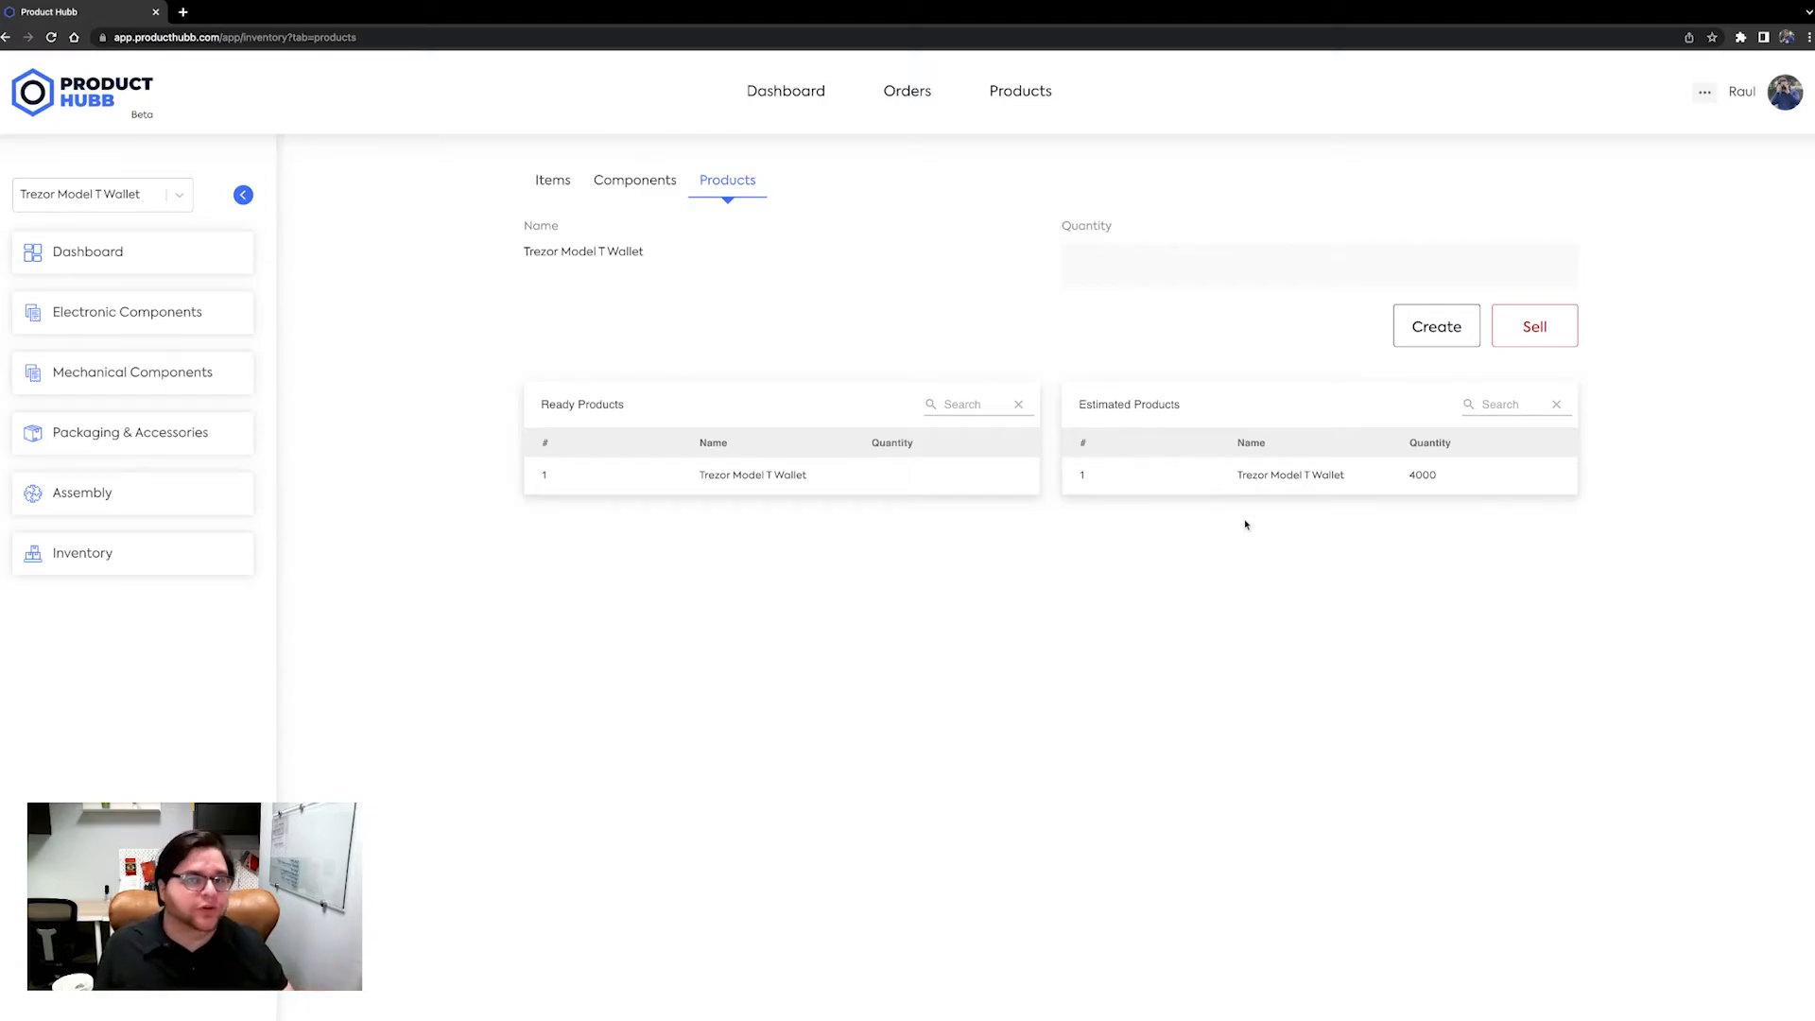
Create 3000 Trezor Model T Wallet products.
click(1231, 276)
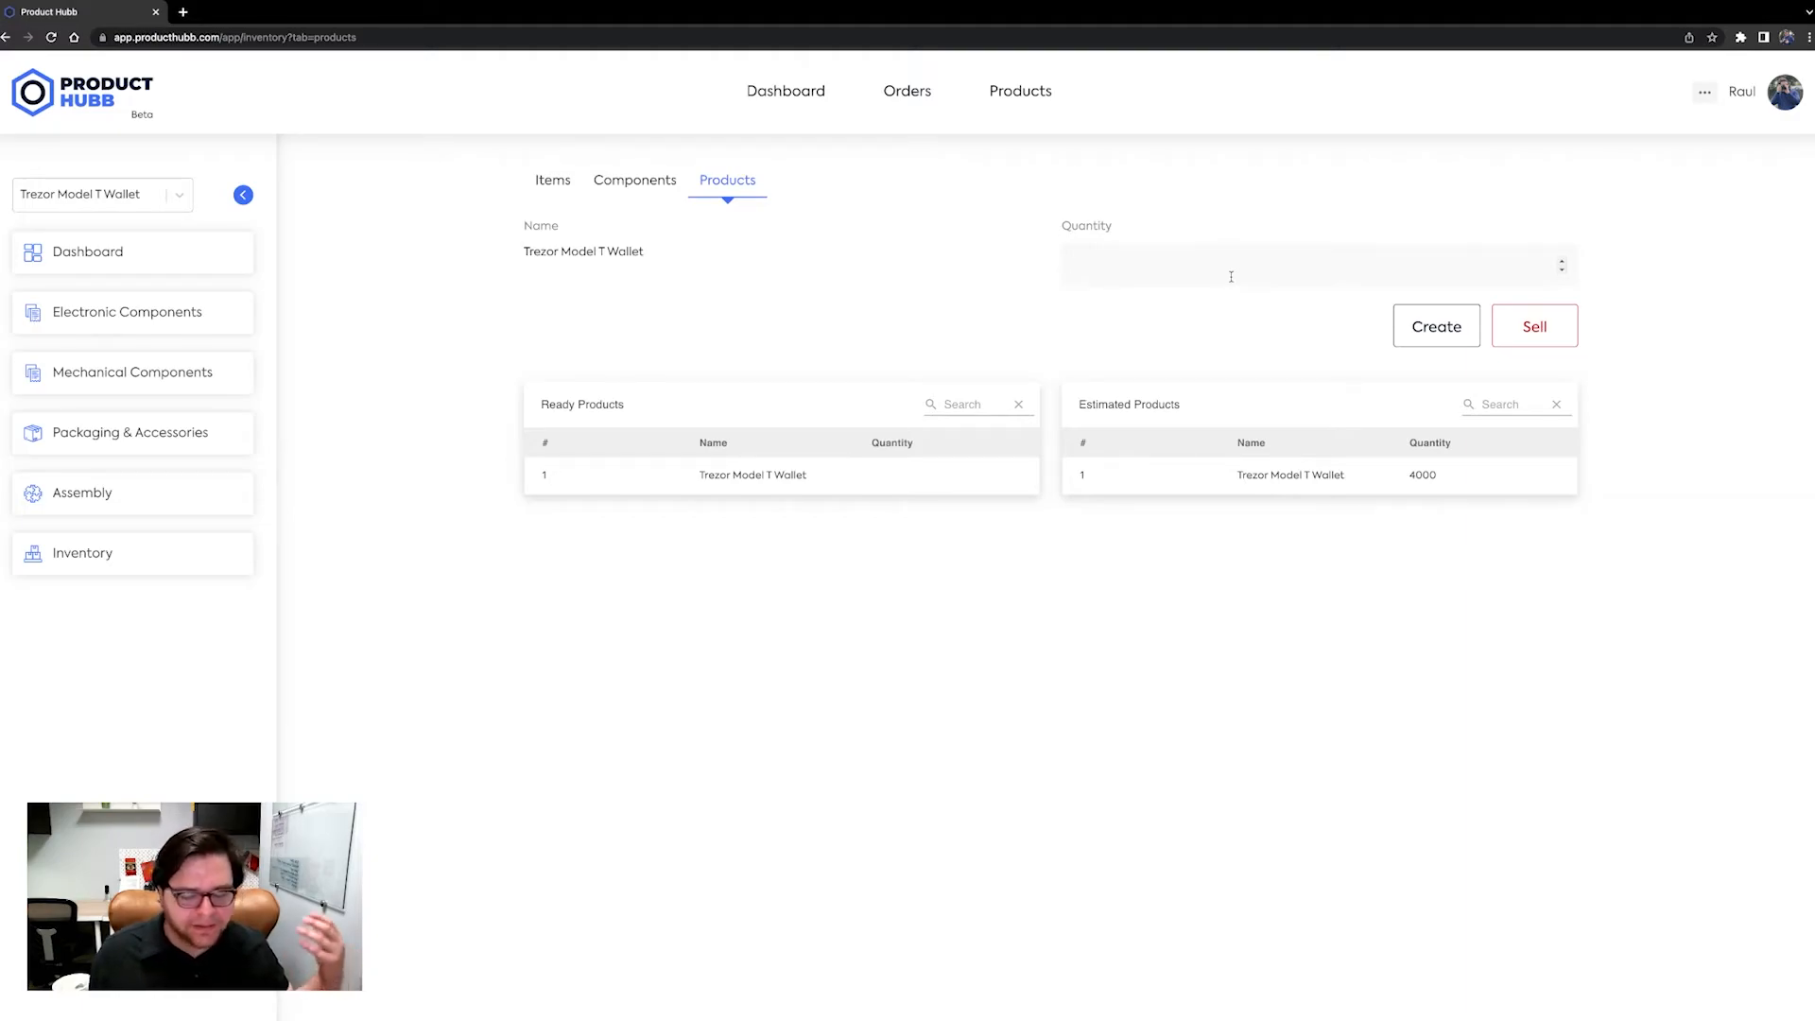
text(3000)
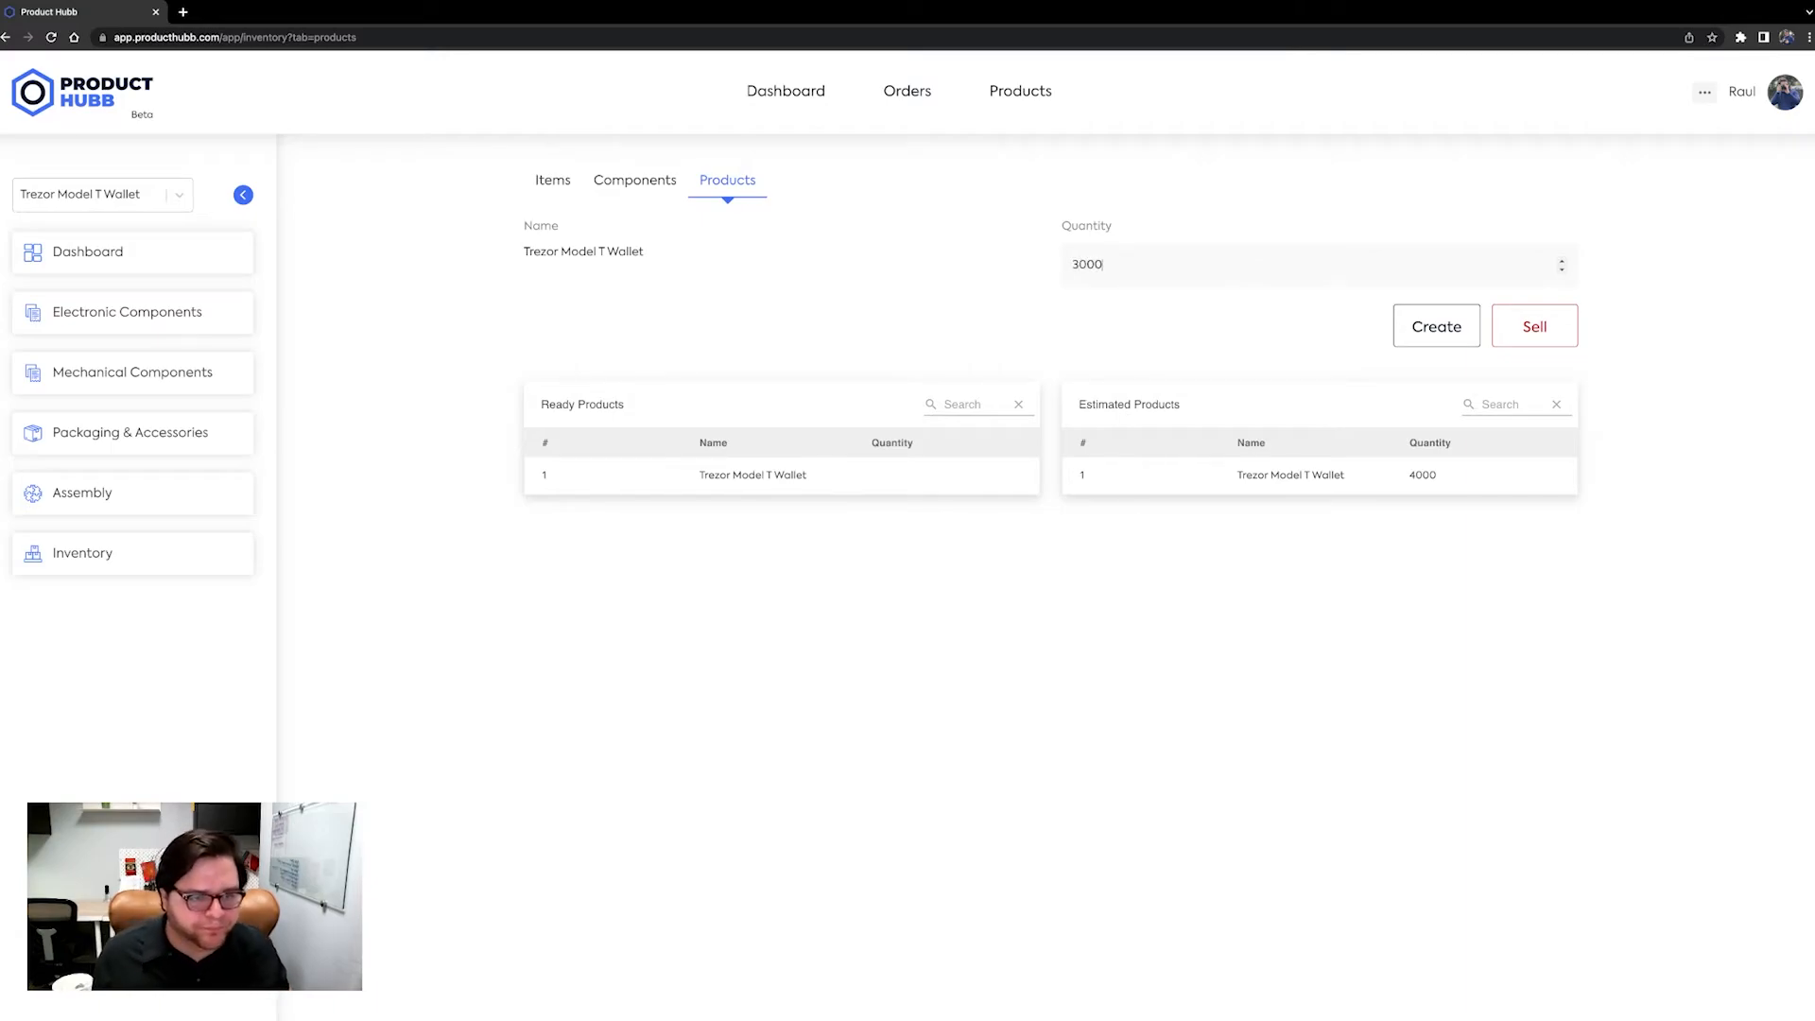
click(1444, 338)
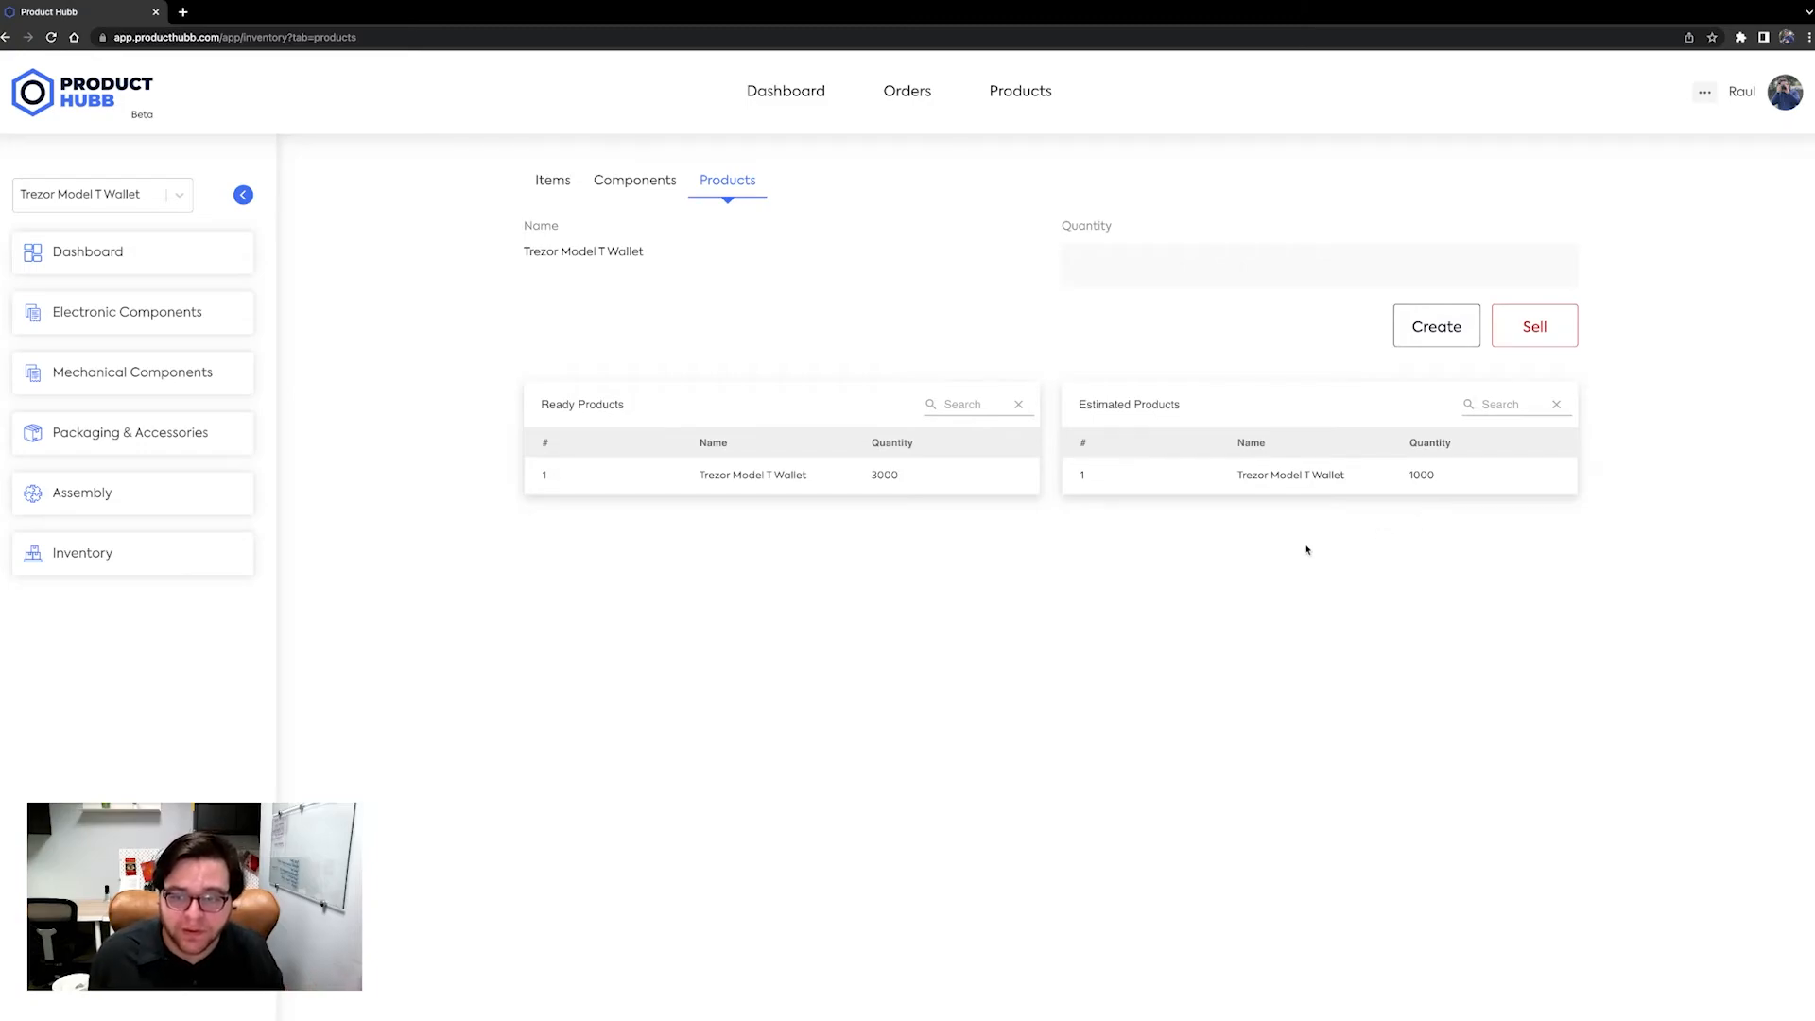
Sell 2000 of the ready Trezor Model T Wallet products.
drag(921, 477, 704, 529)
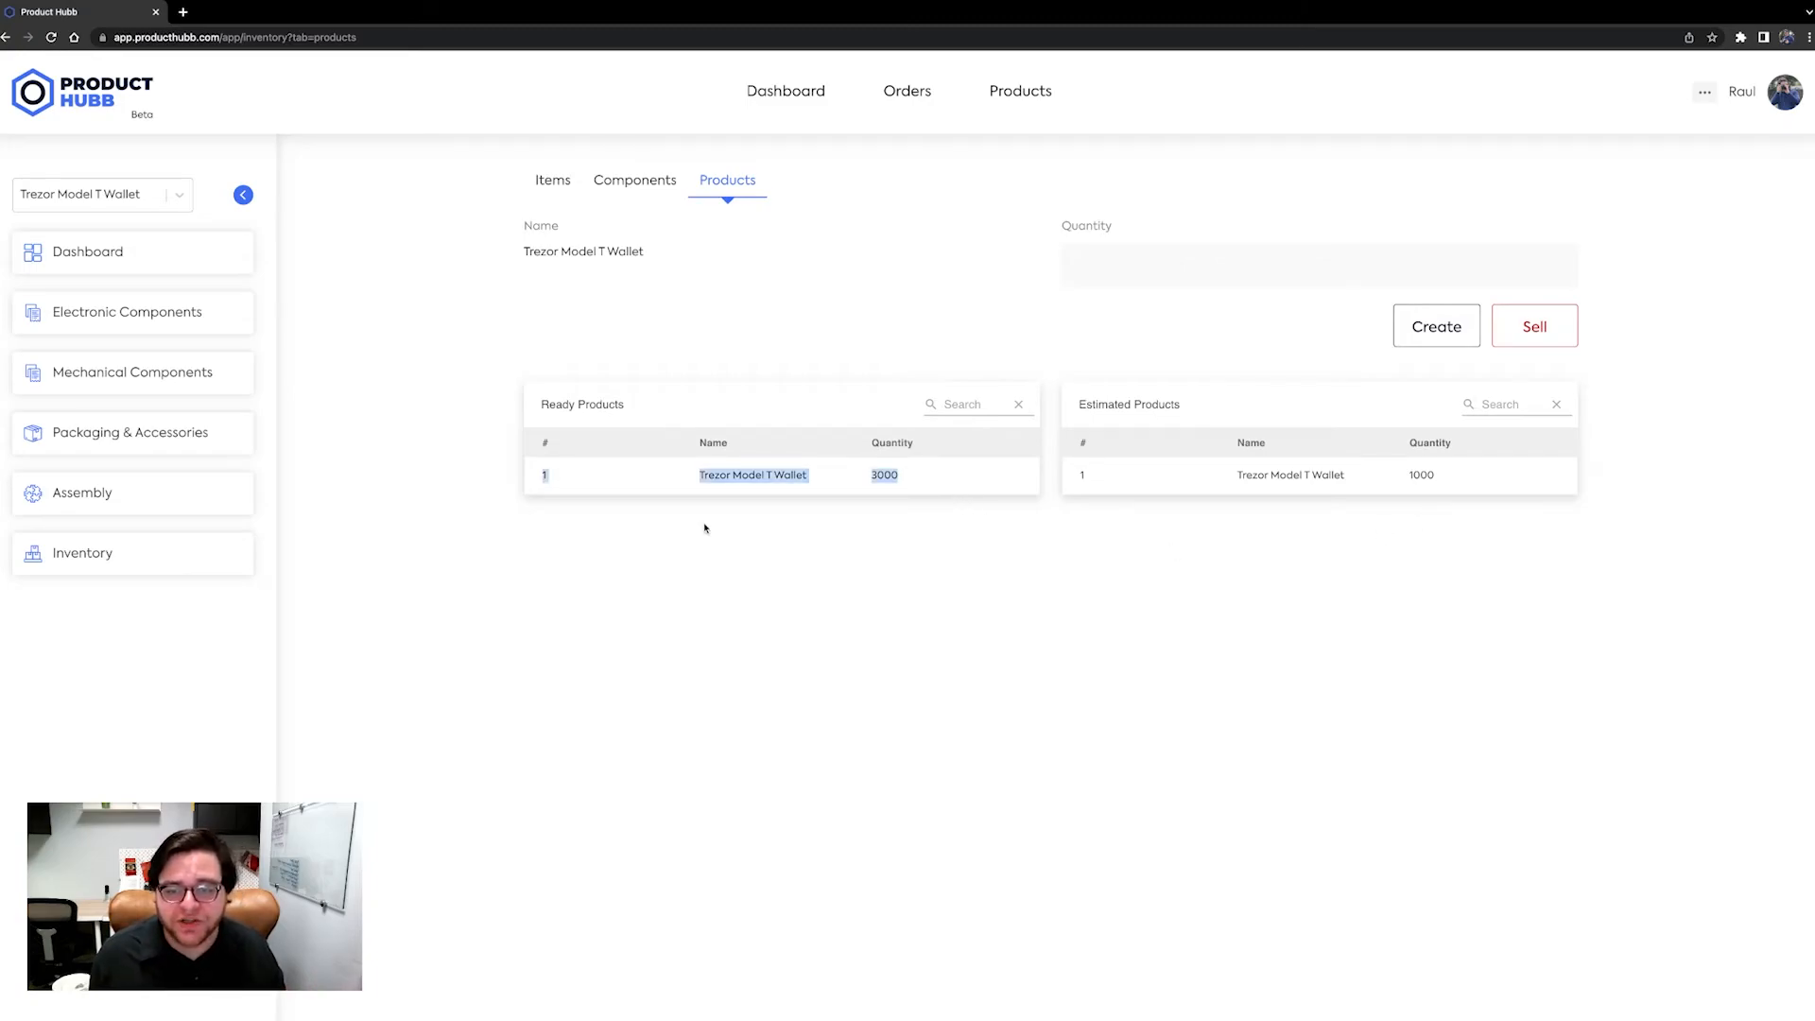
click(704, 529)
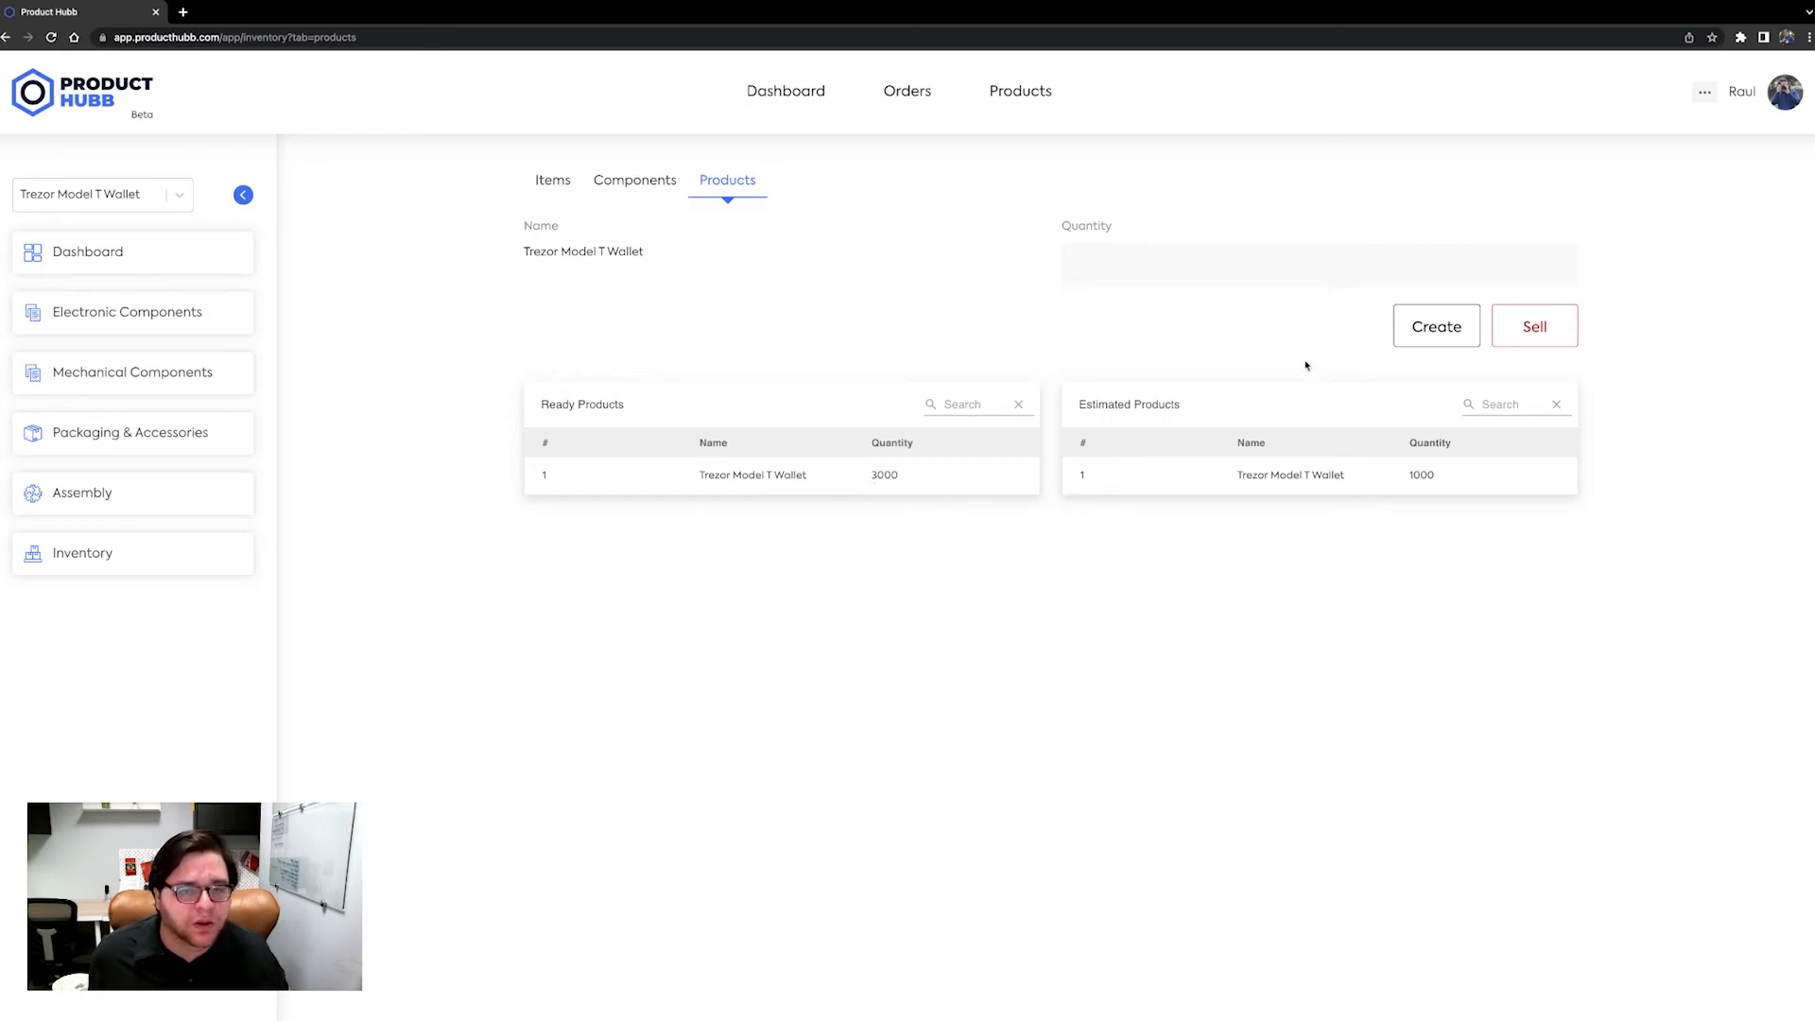
text(2000)
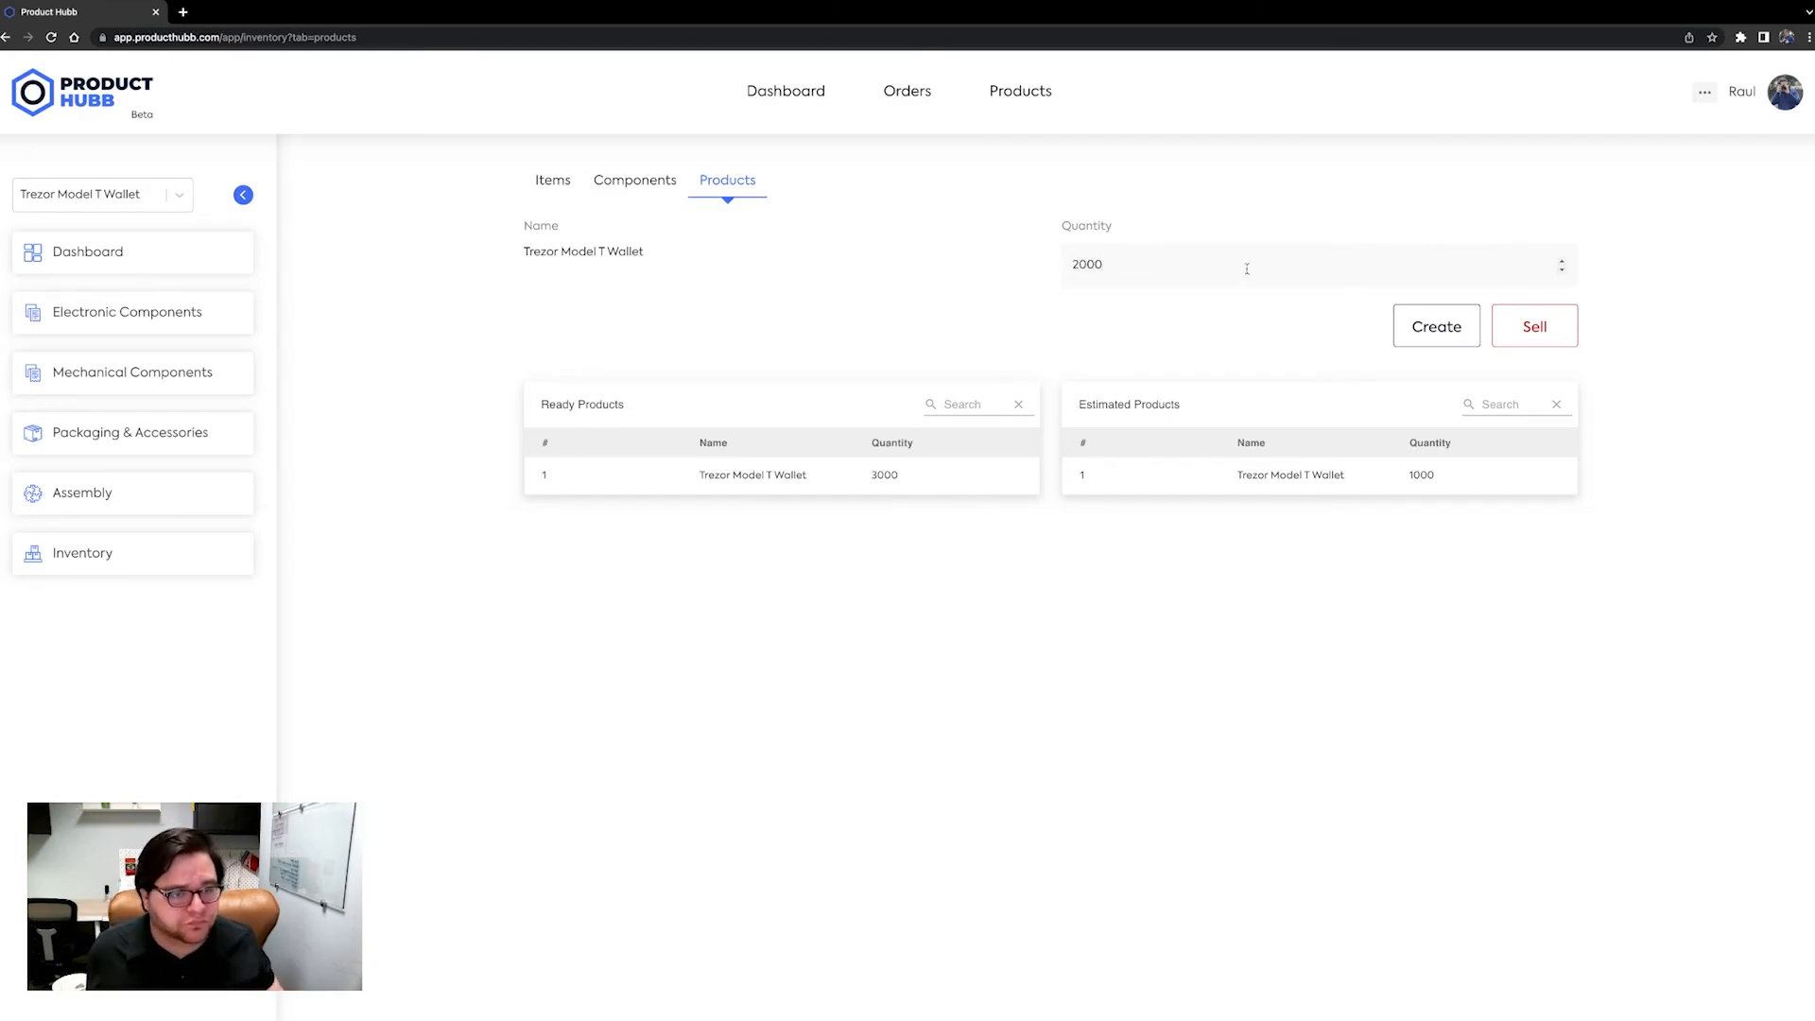
click(1564, 330)
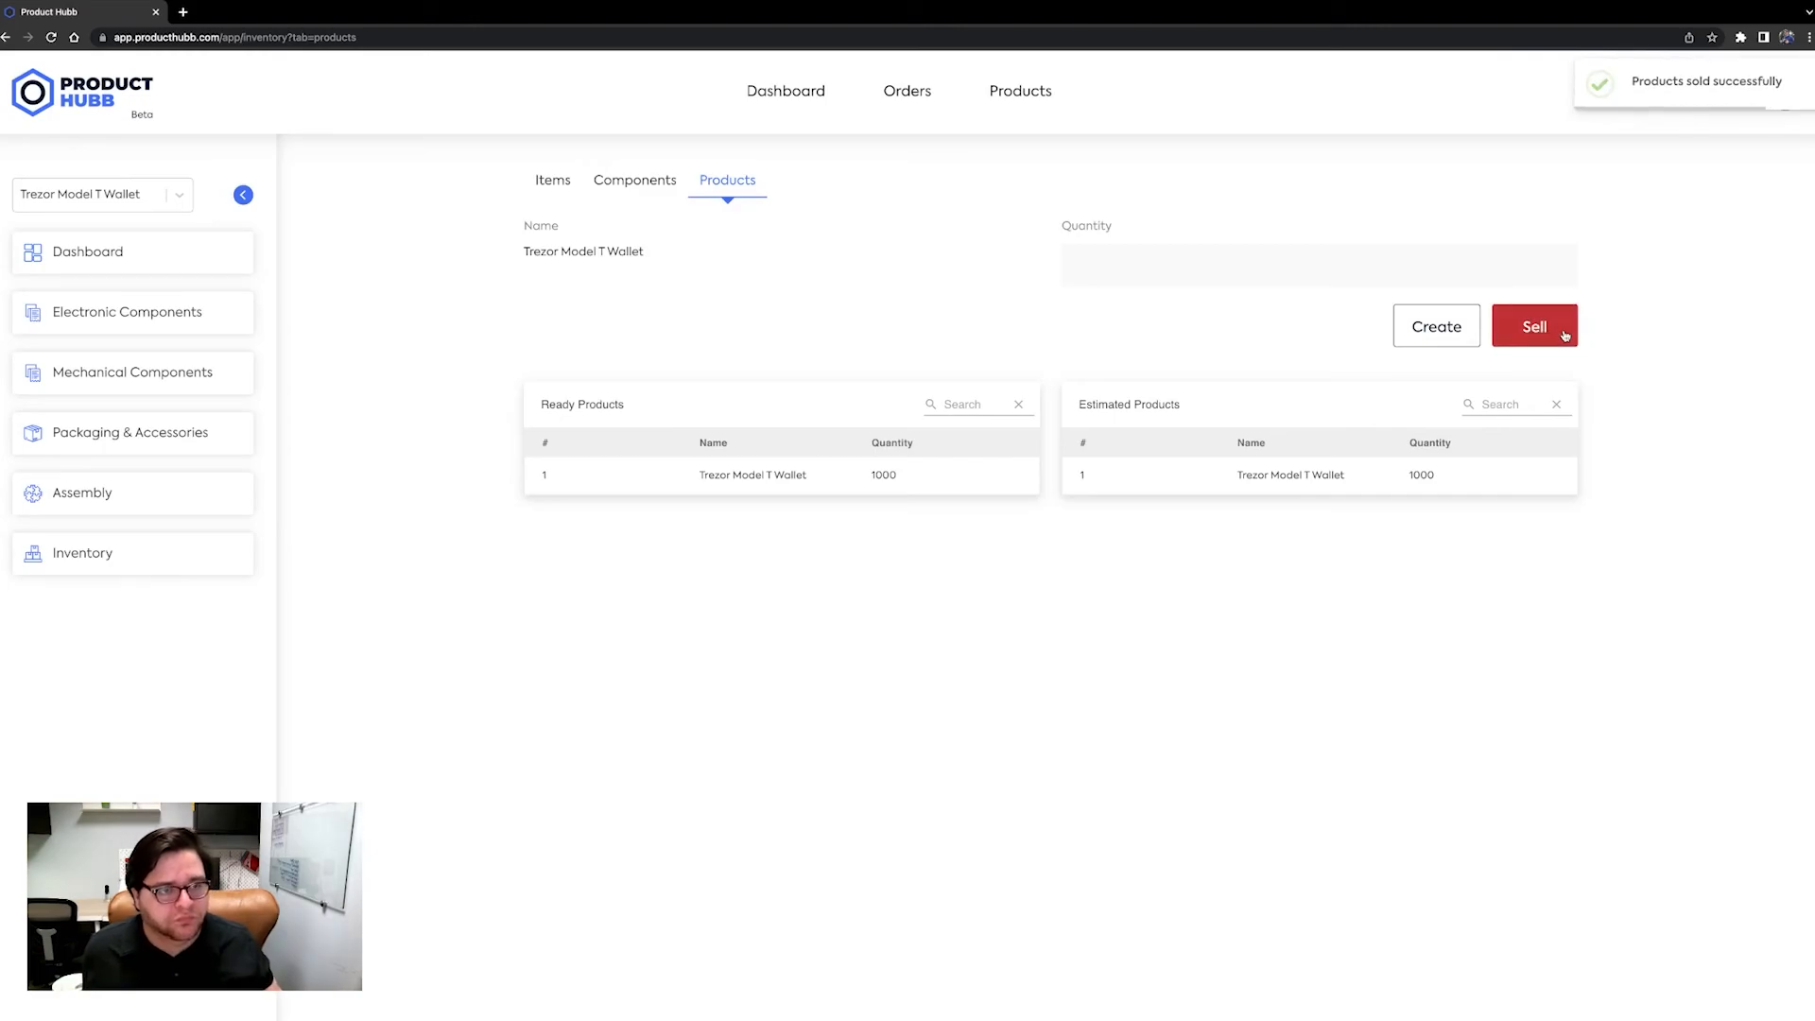